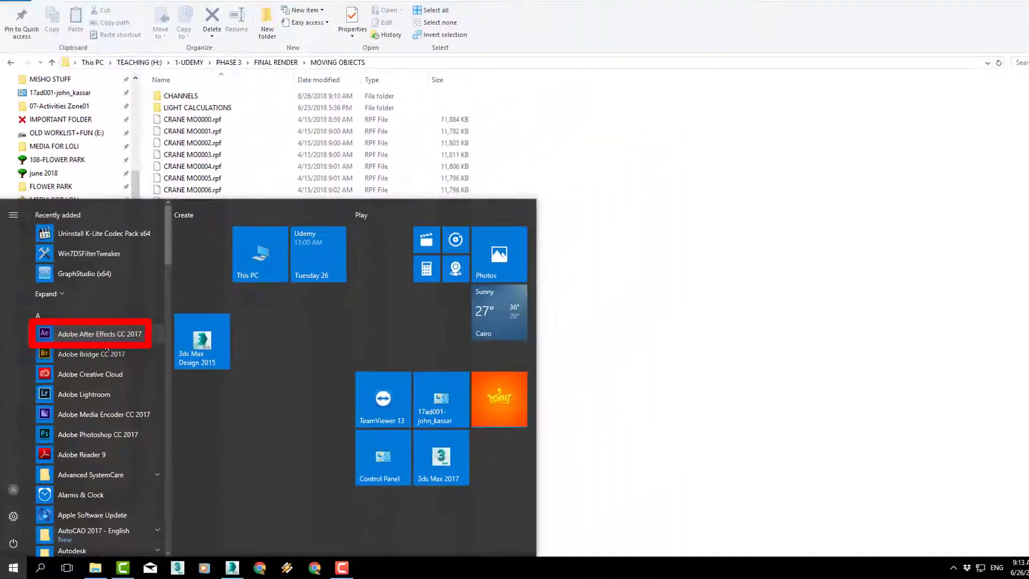
Step: Launch Adobe After Effects CC 2017, start a new project and enlarge the Project and Composition area above the timeline
click(99, 334)
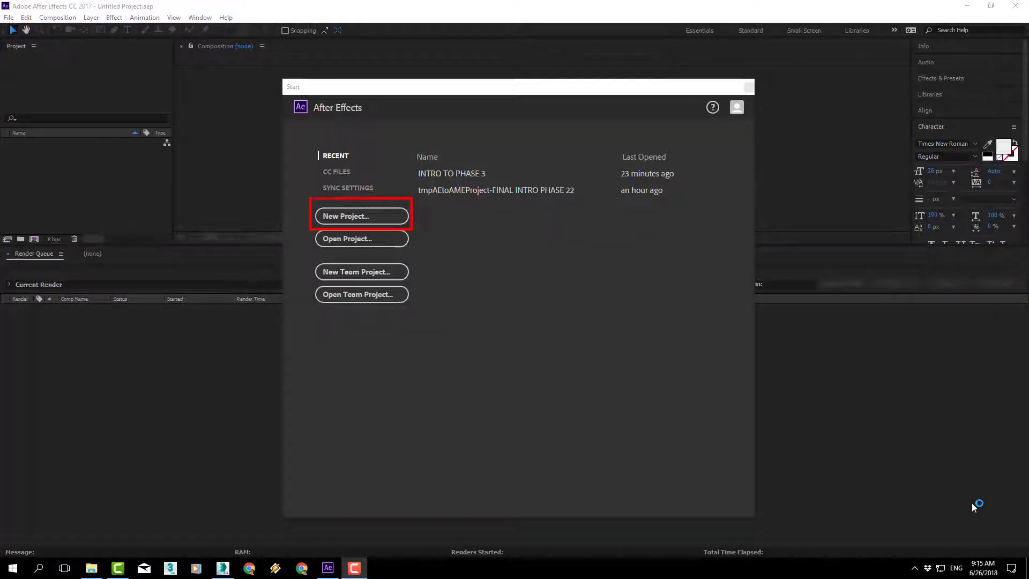
click(359, 217)
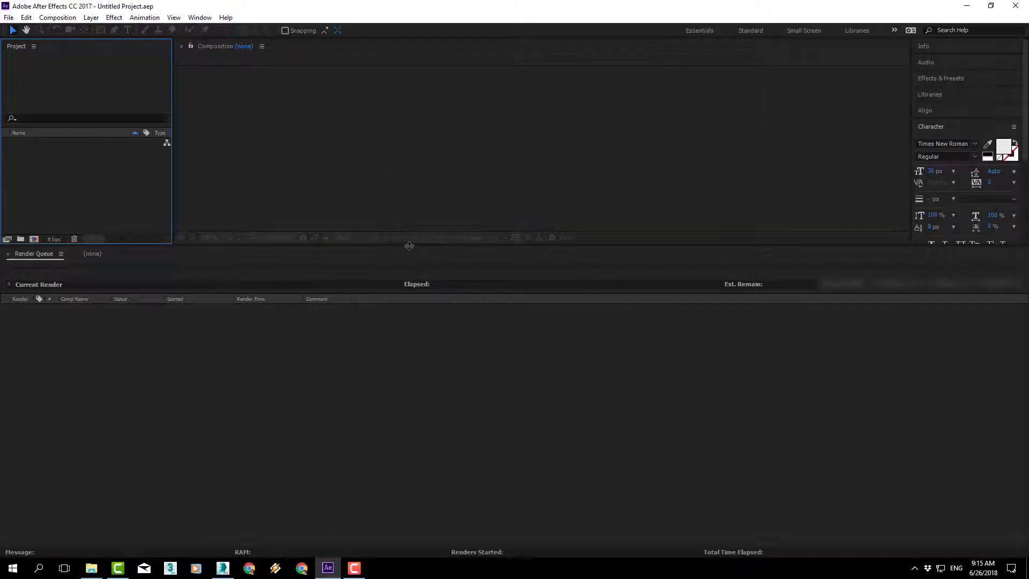
drag(409, 245, 411, 374)
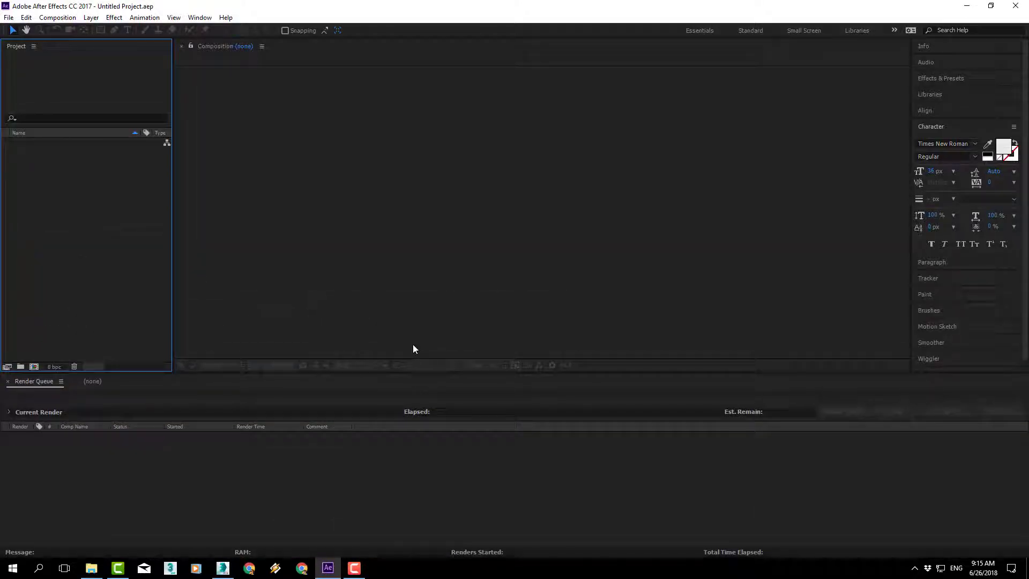
Step: Import CRANE CAMERA nr0000.rpf from the FINAL RENDER folder as an RLA/RPF sequence, with its alpha channel ignored
double_click(61, 200)
click(224, 49)
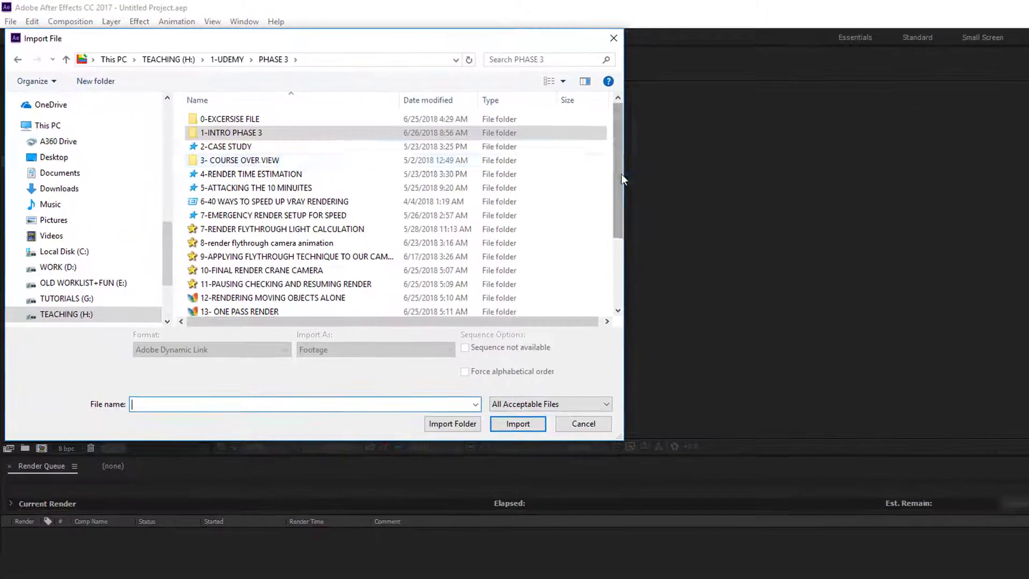
drag(507, 143, 508, 211)
double_click(182, 248)
click(225, 161)
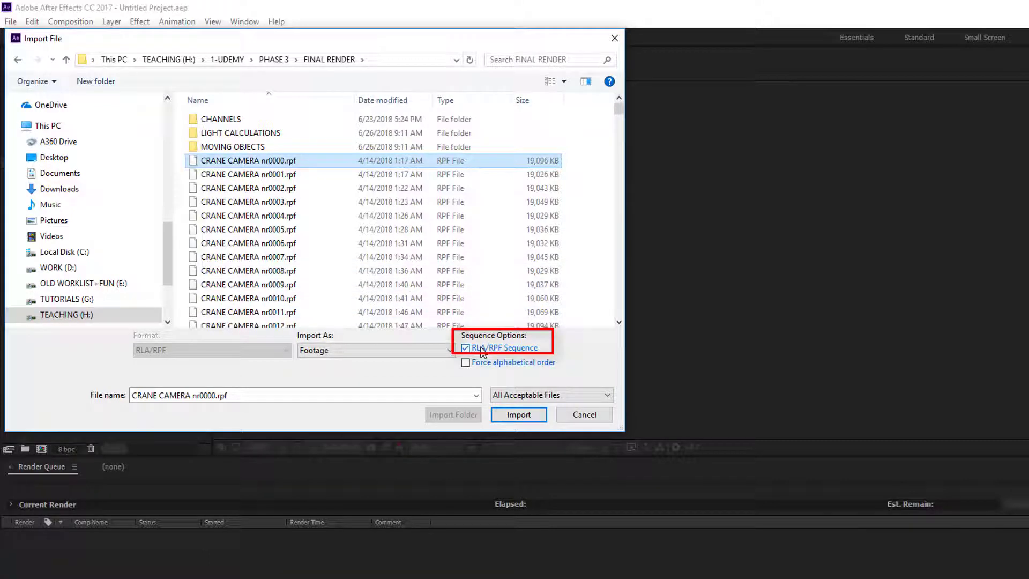
click(513, 417)
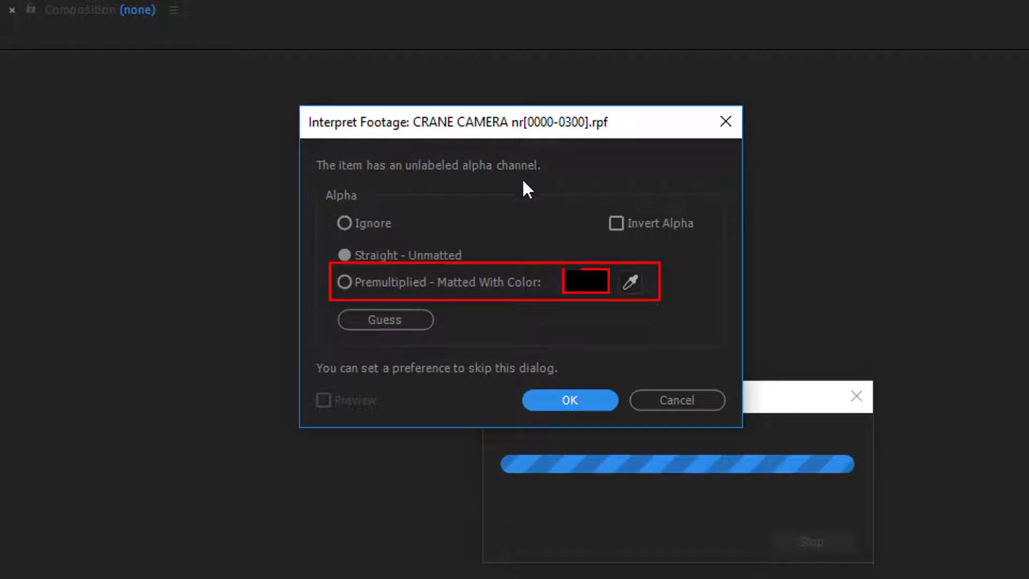
click(353, 221)
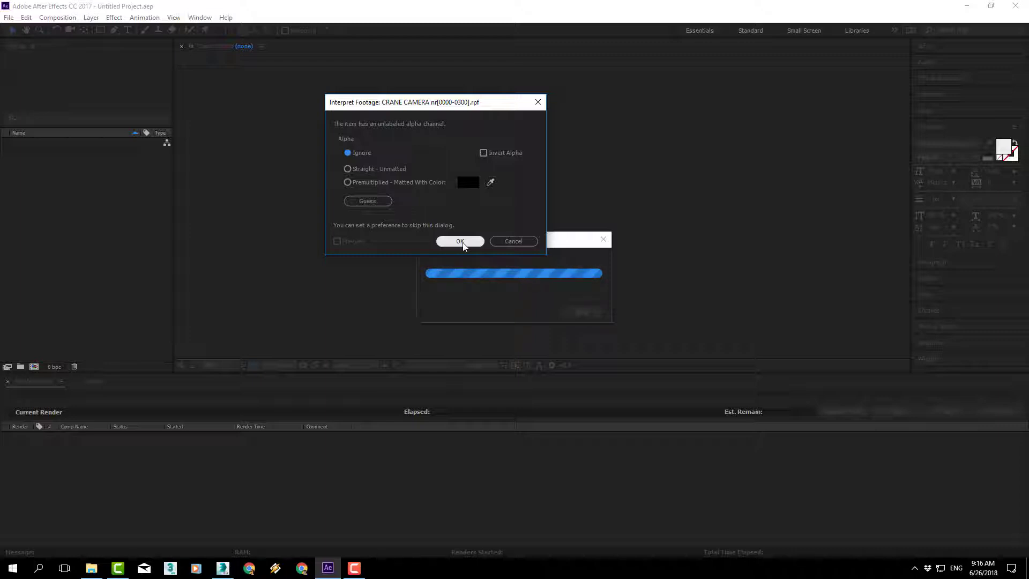
click(463, 243)
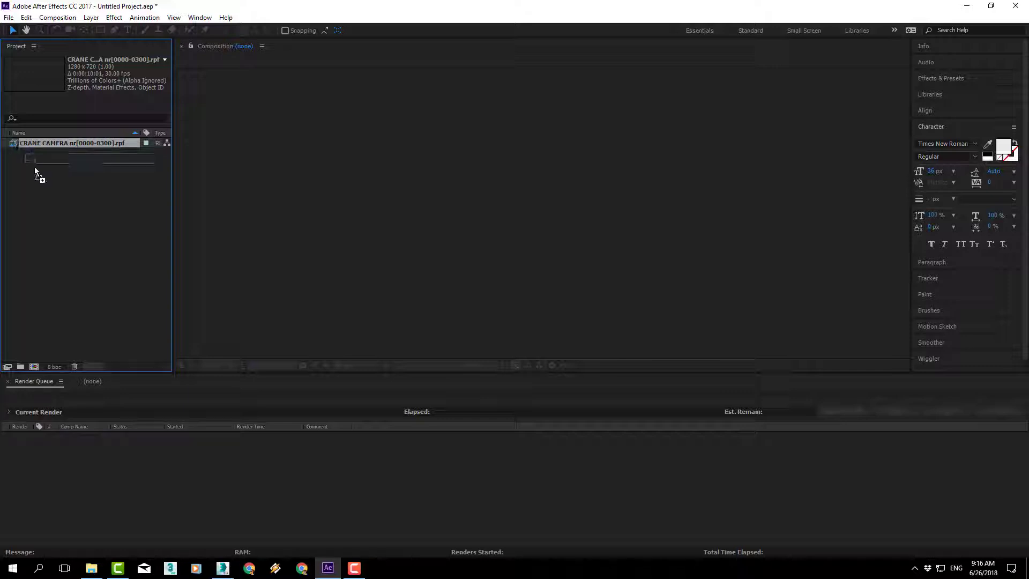
Step: Create a composition from the CRANE CAMERA sequence and re-enable the viewer refresh at frame 0:00:00:08
drag(35, 169, 56, 371)
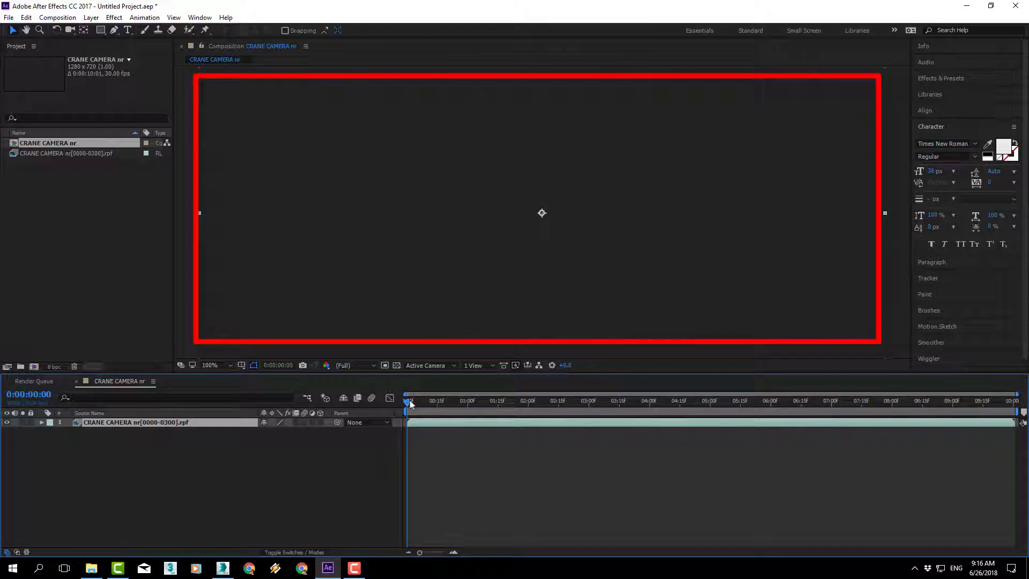
drag(410, 402, 426, 402)
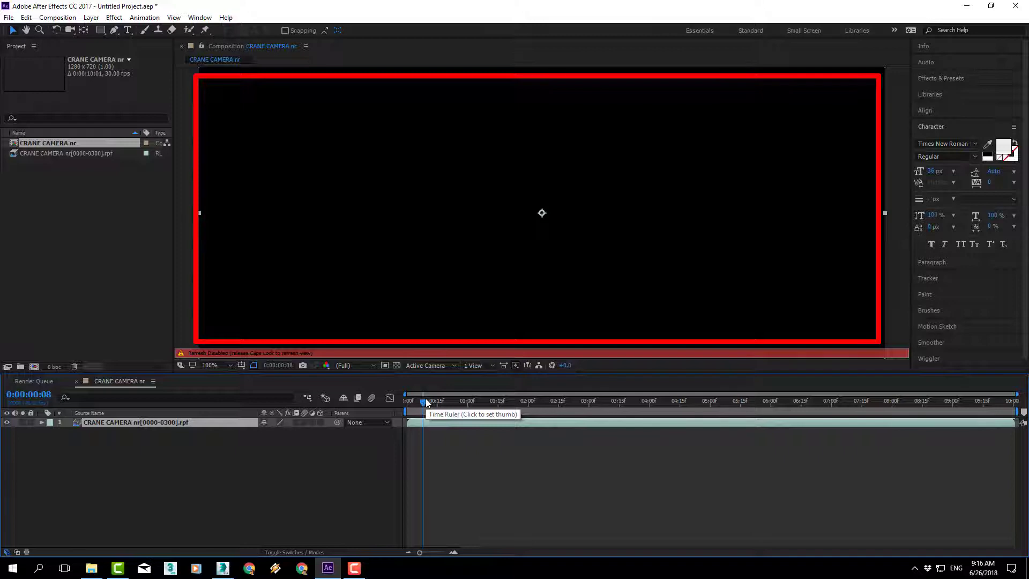
key(Caps_Lock)
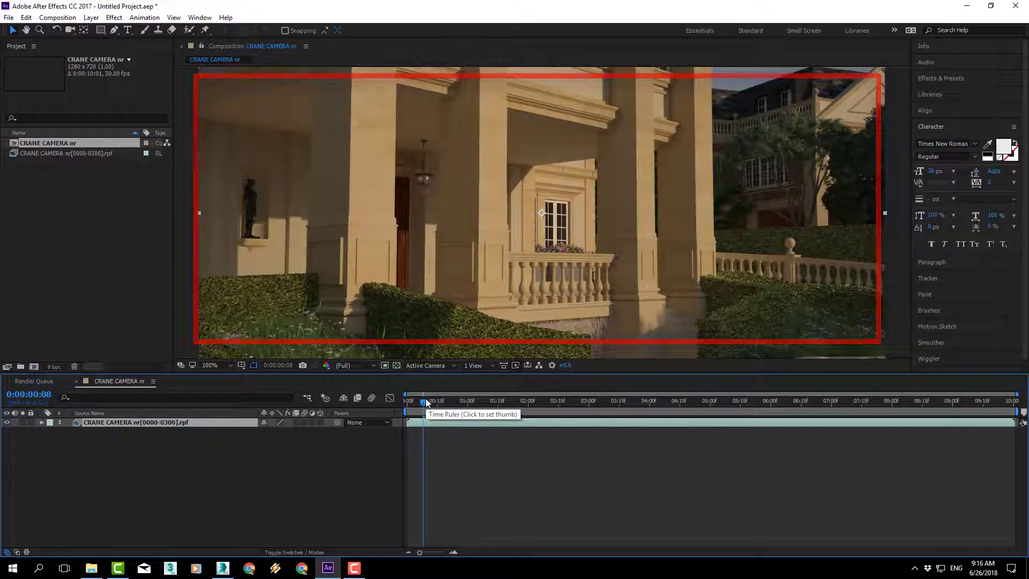
Step: Scrub through the CRANE CAMERA composition, play its preview from the start and park the time indicator at 0:00:03:03
drag(427, 404, 747, 403)
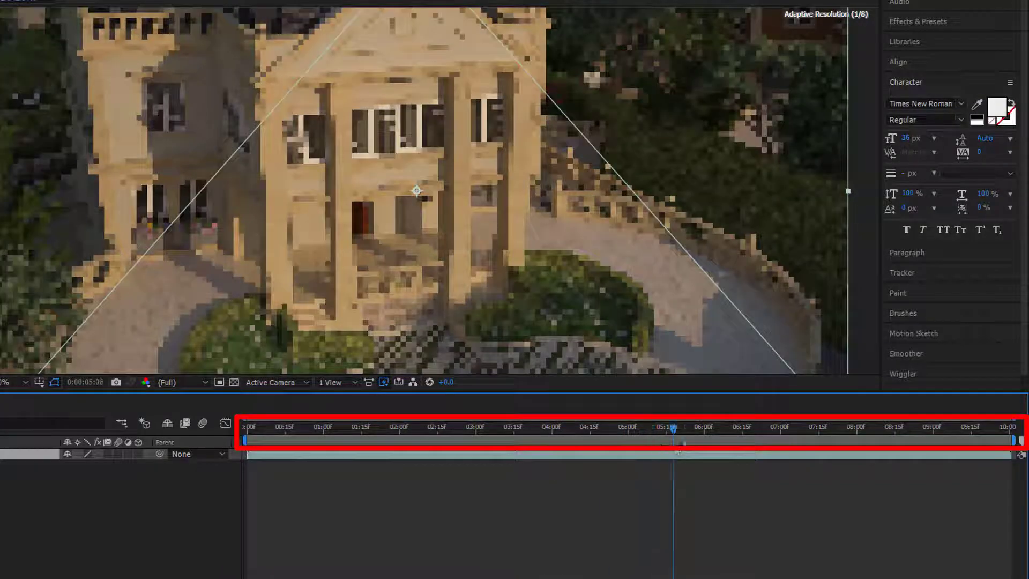
mouse_move(684, 443)
mouse_down()
mouse_move(695, 456)
mouse_move(714, 432)
mouse_move(787, 432)
mouse_move(246, 428)
mouse_up()
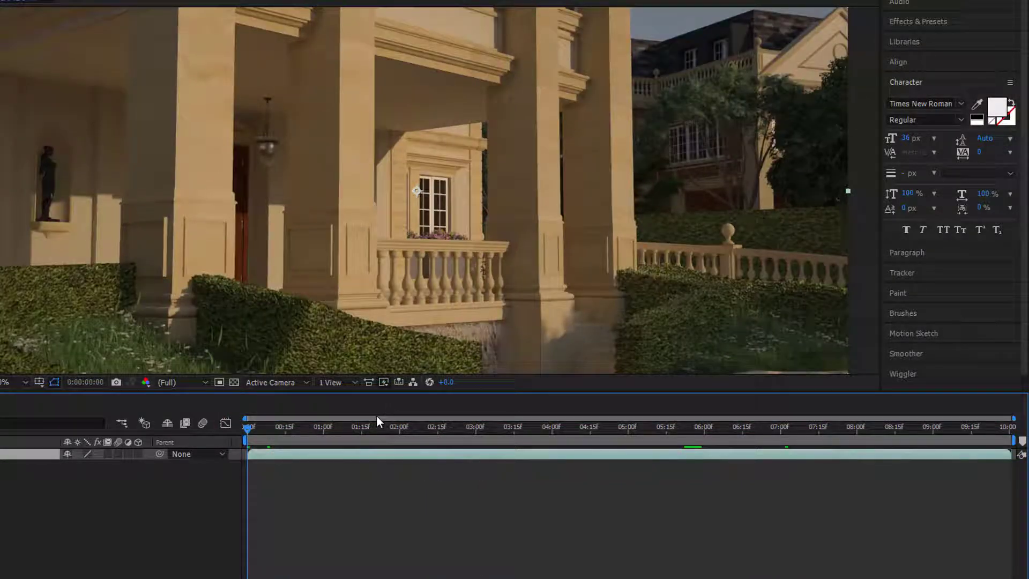
key(space)
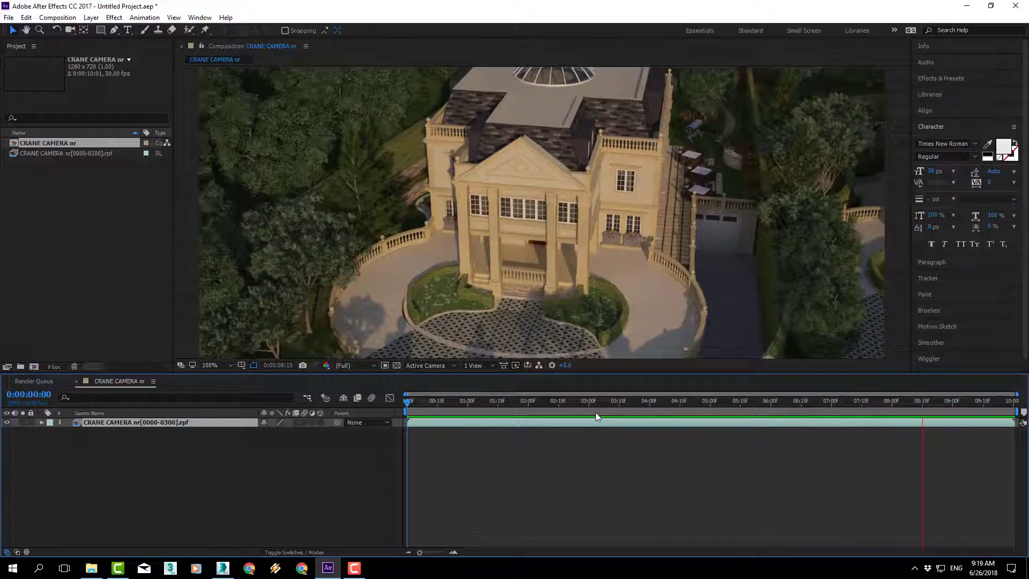
click(593, 406)
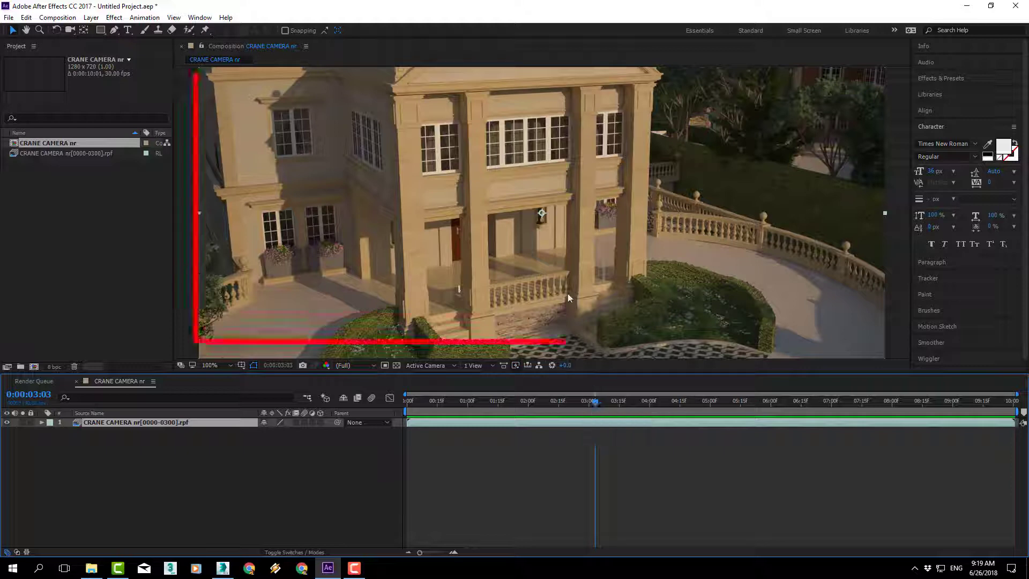
Step: Set the composition viewer's magnification to fit the frame and move the time indicator to 0:00:02:18
scroll(534, 240, down, 4)
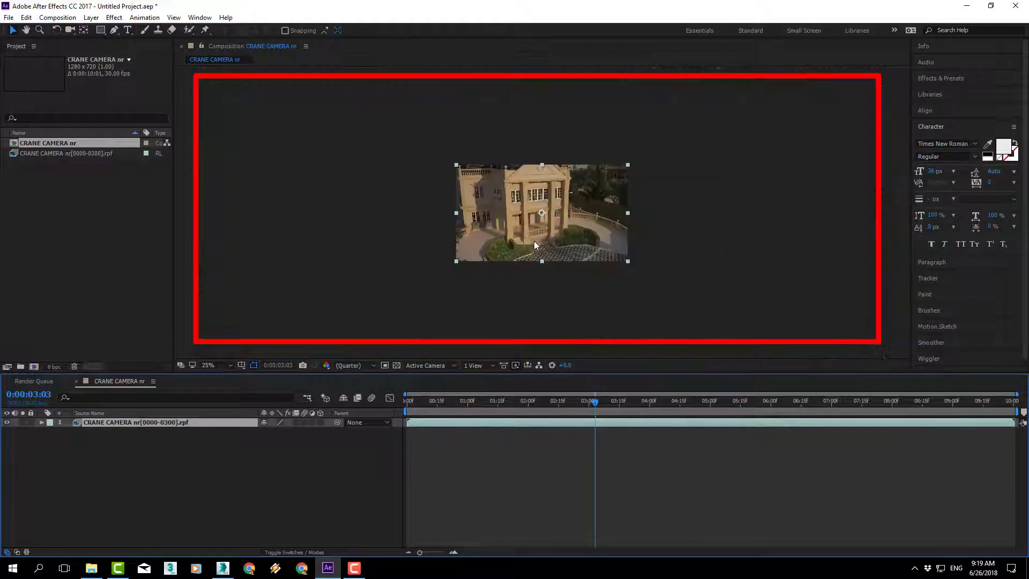
scroll(534, 240, up, 4)
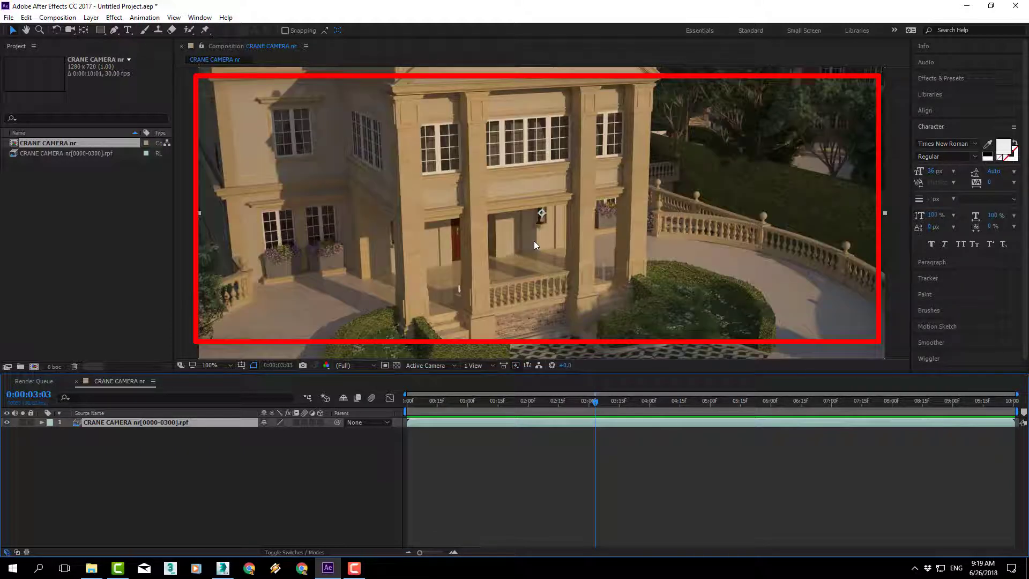
scroll(534, 240, down, 2)
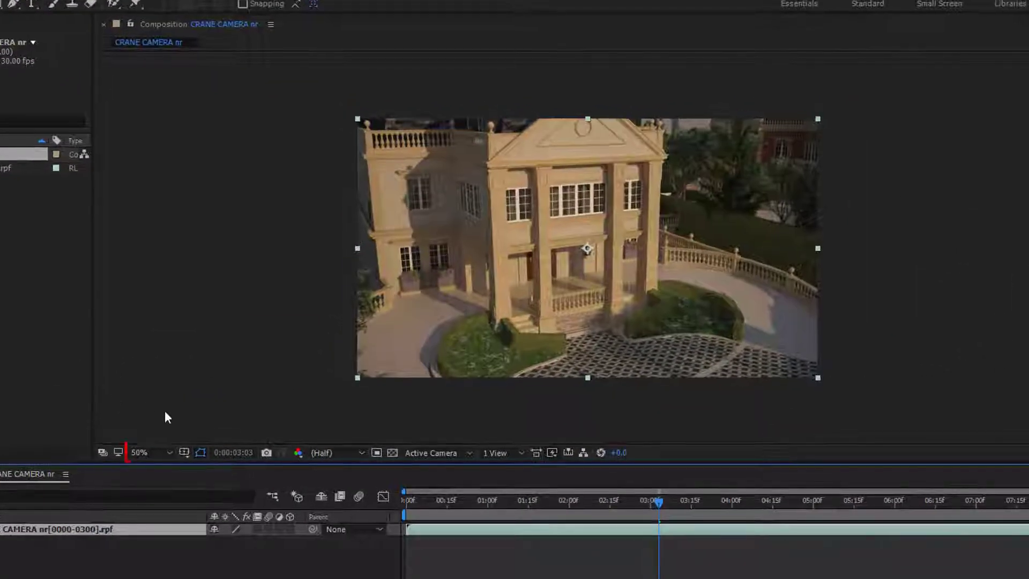
click(162, 455)
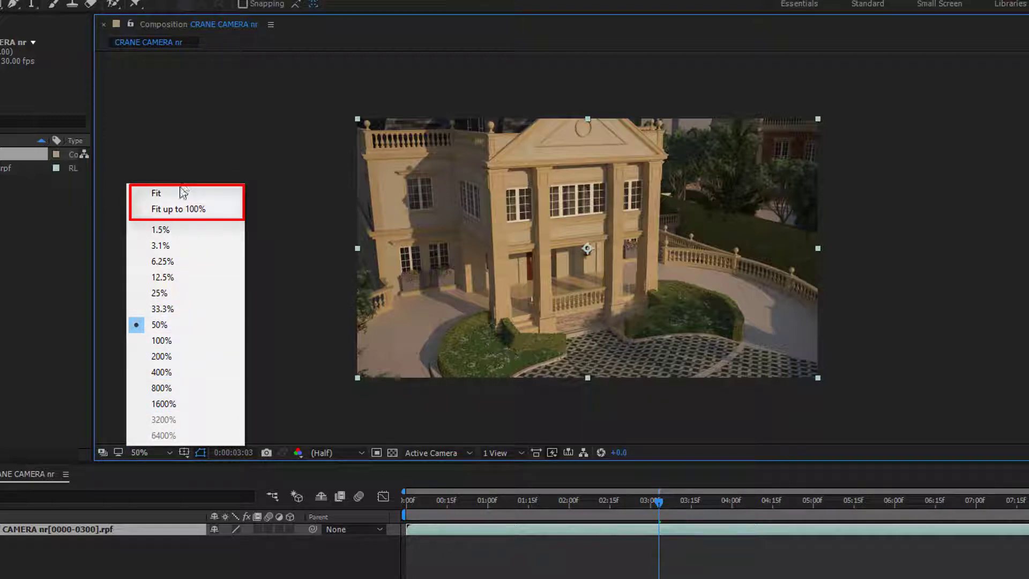
click(172, 197)
click(168, 453)
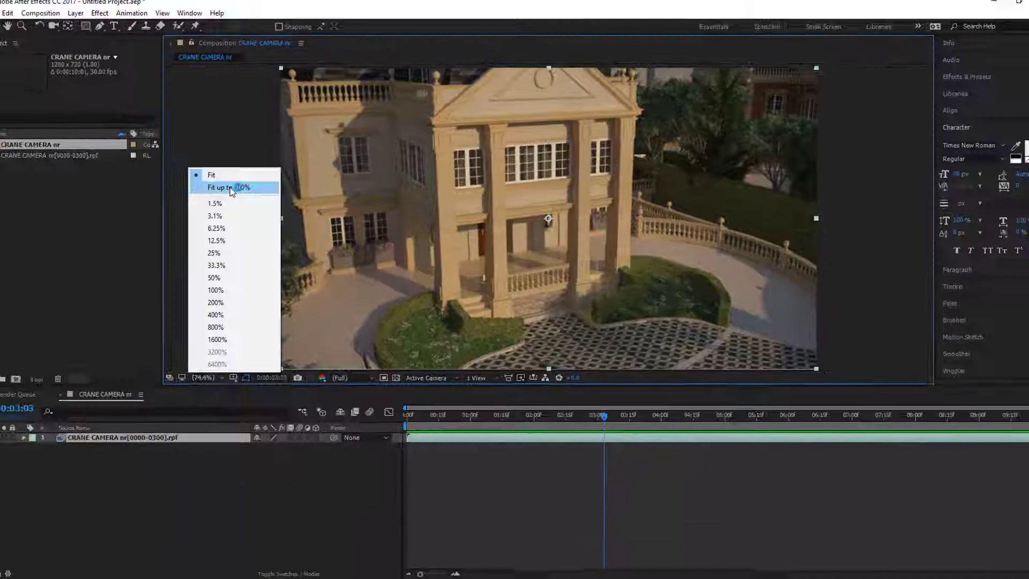
click(232, 188)
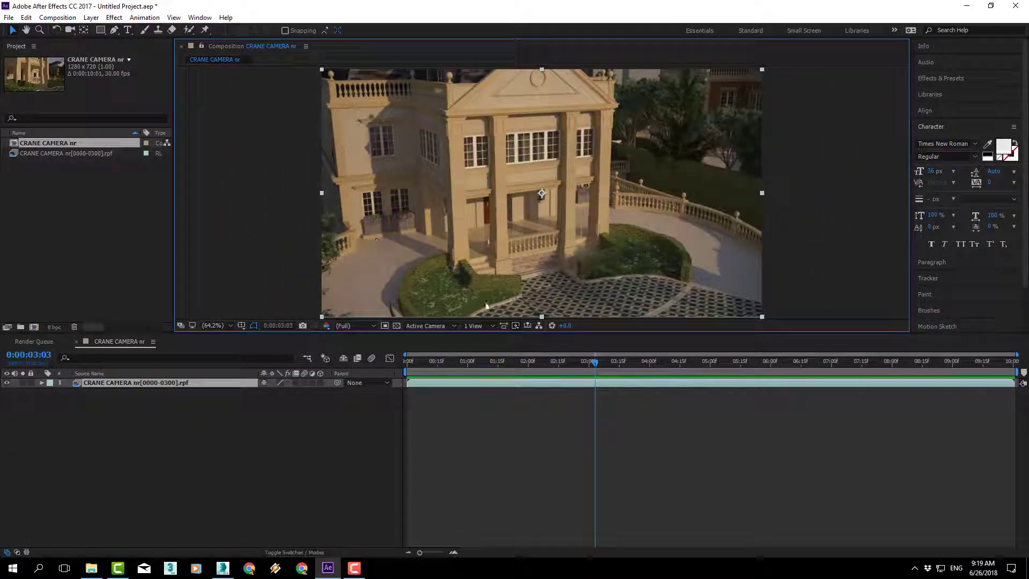
drag(497, 368, 566, 368)
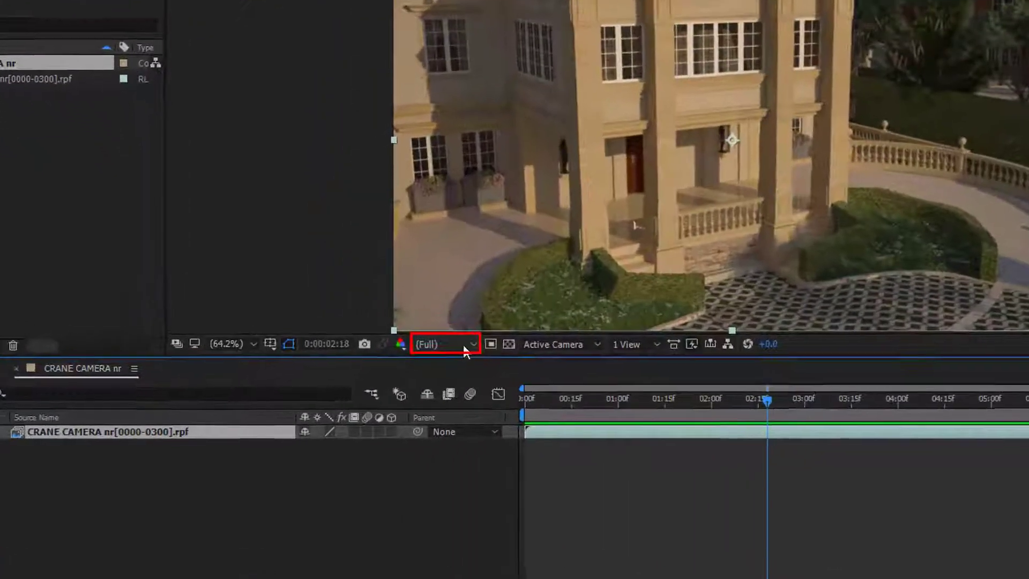
Step: Try the preview resolution at Half and Quarter, scrubbing through the timeline to judge the playback quality
click(354, 326)
click(467, 408)
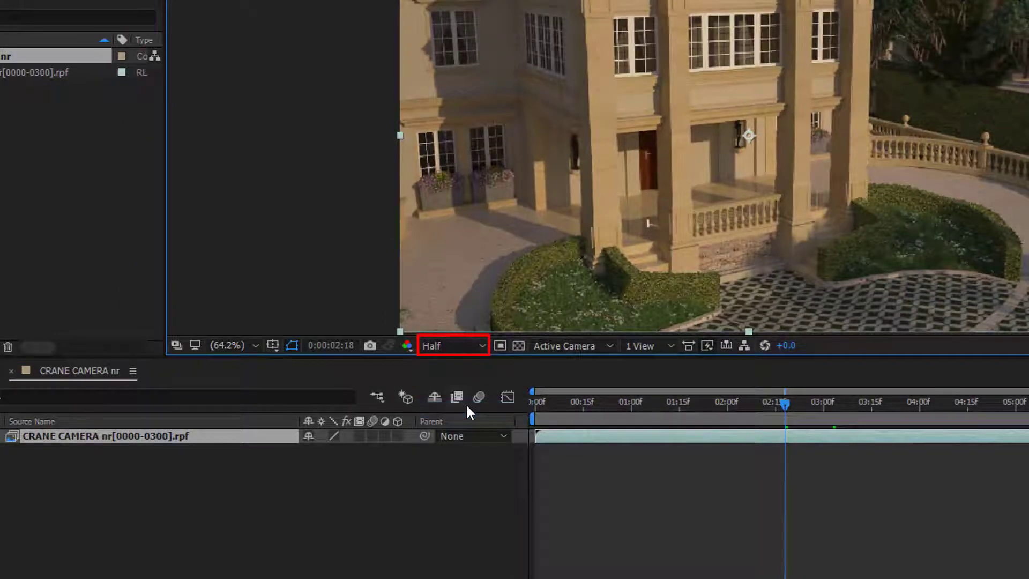
click(452, 352)
click(468, 445)
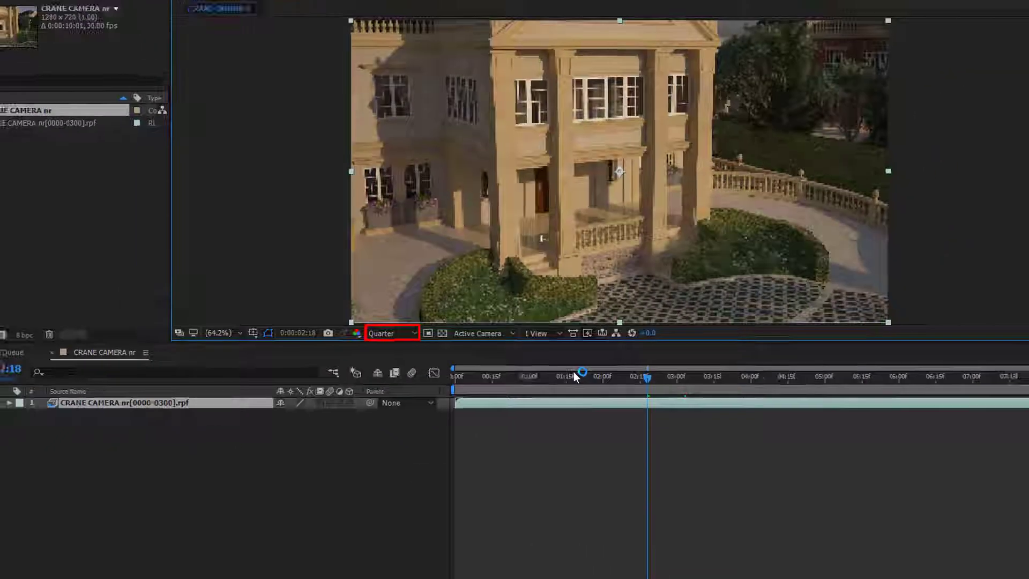
drag(675, 396, 1028, 452)
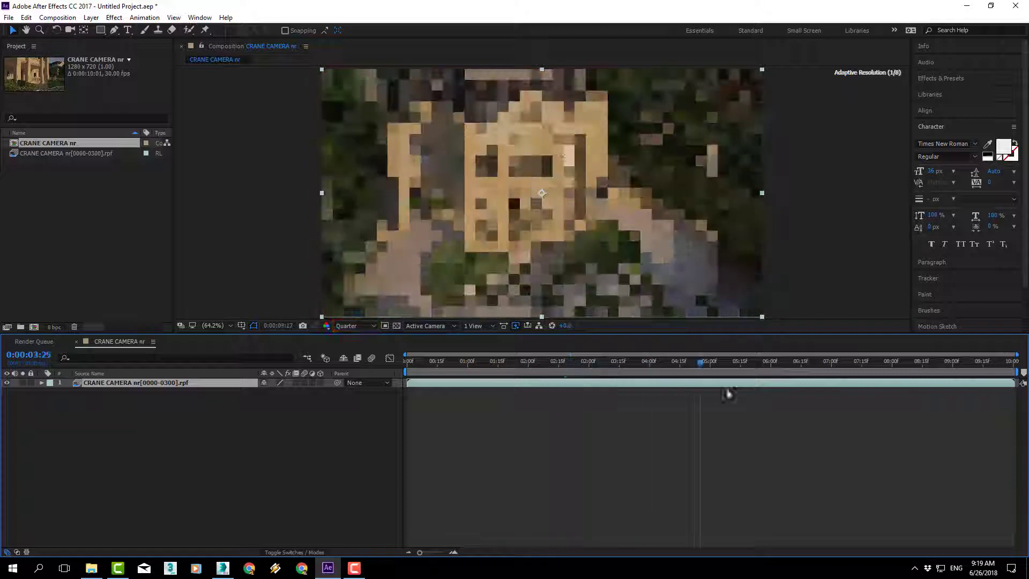
drag(728, 394, 536, 369)
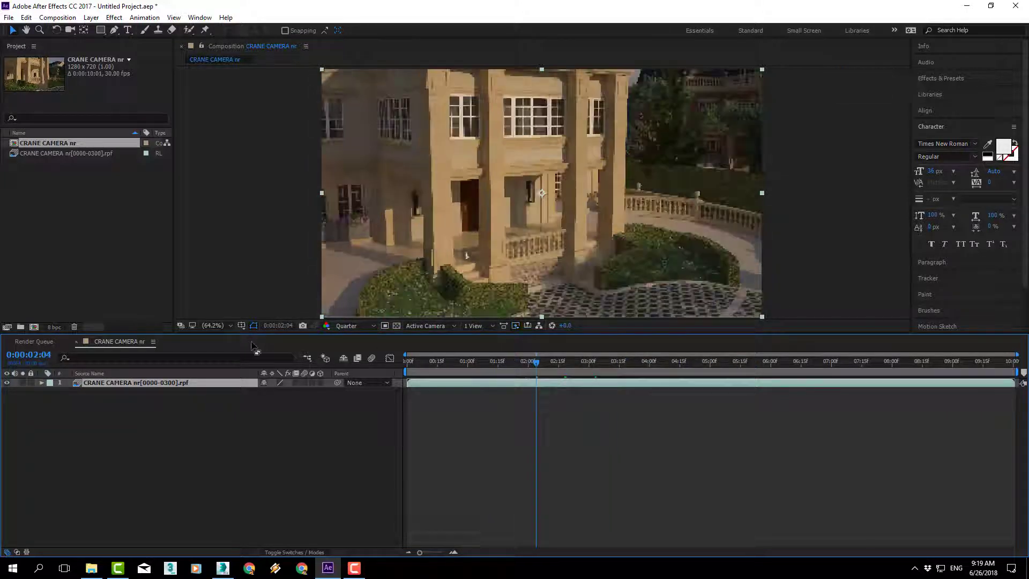
Step: Set the preview resolution to Full and play the composition's preview
click(347, 326)
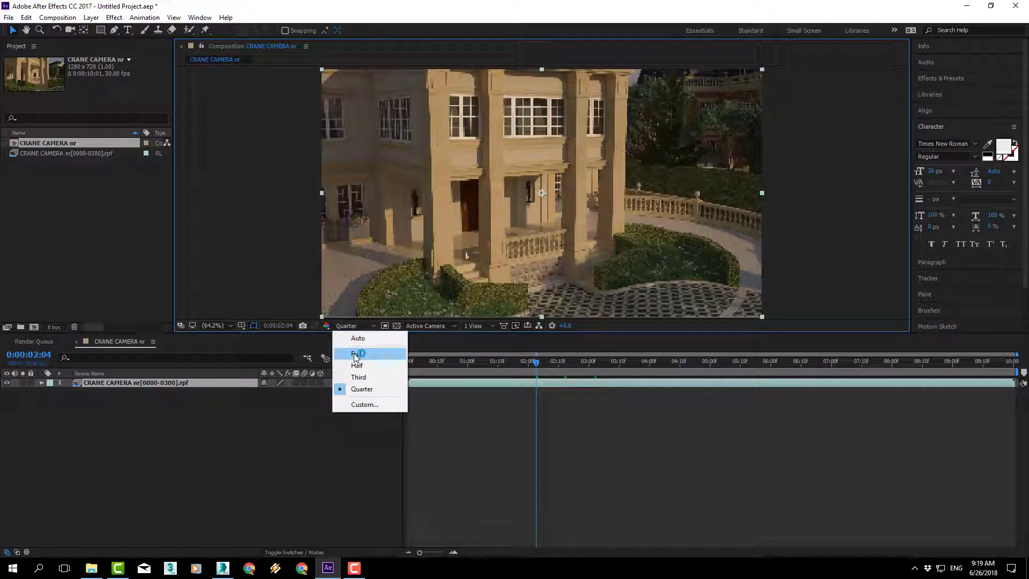
click(356, 353)
key(space)
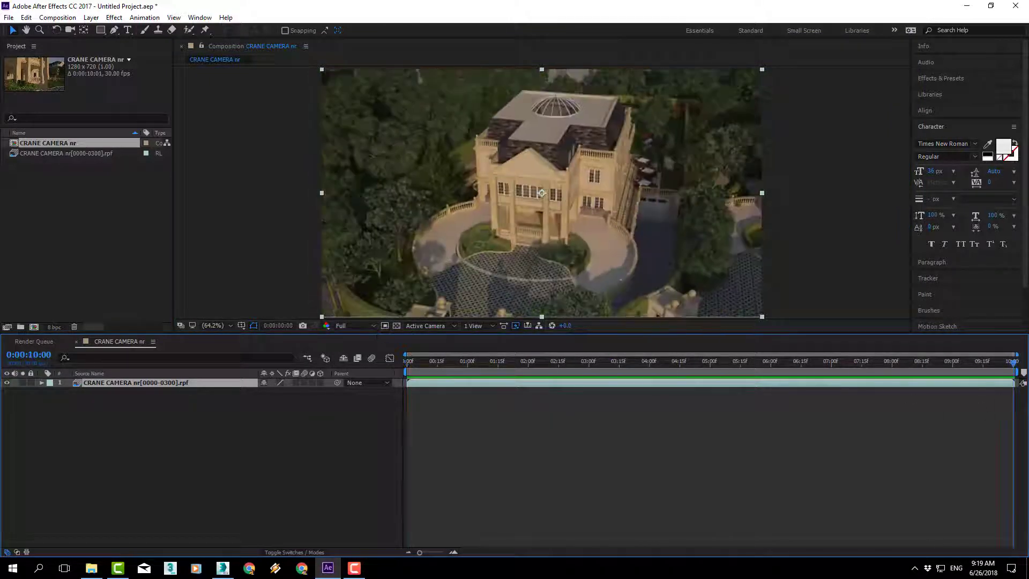
Step: Import CRANE MO0000.rpf from the MOVING OBJECTS folder as an RLA/RPF sequence with Straight - Unmatted alpha
click(76, 206)
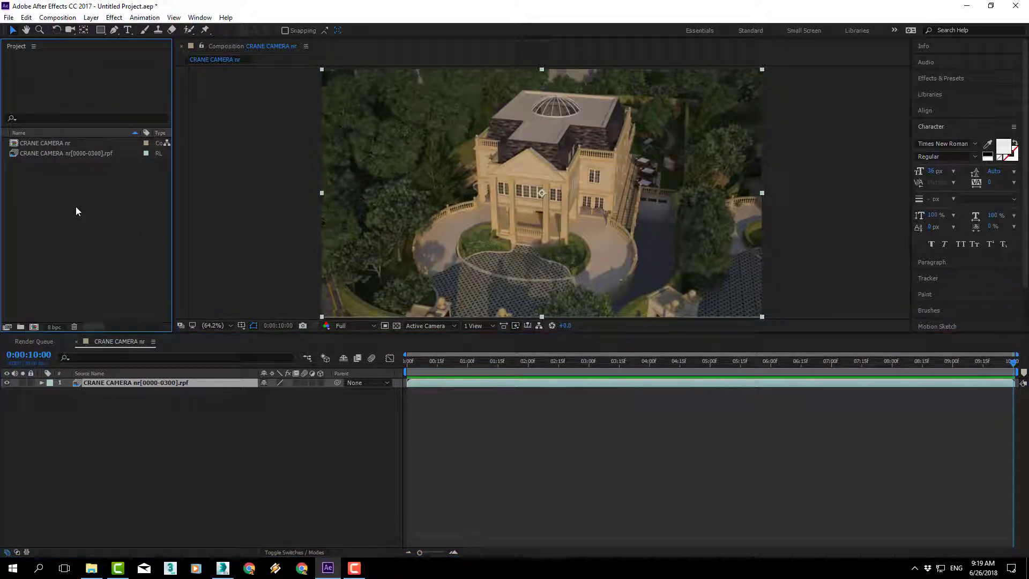
double_click(76, 207)
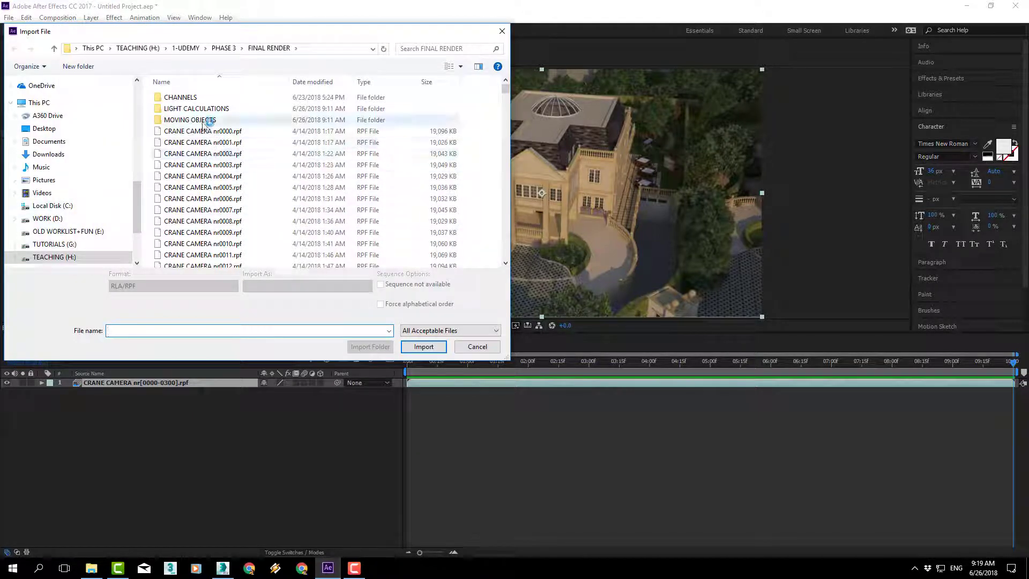
double_click(203, 120)
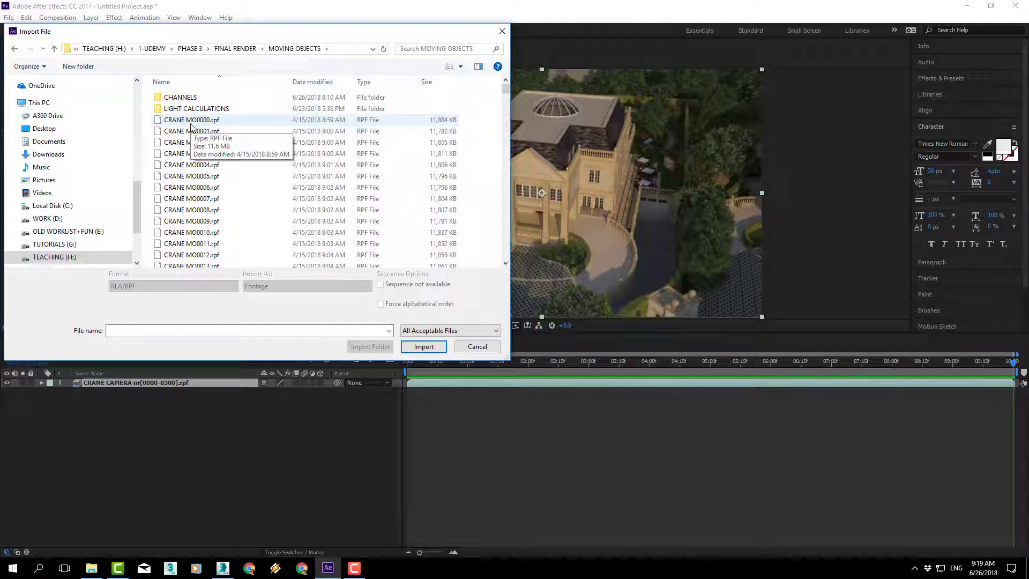
click(192, 121)
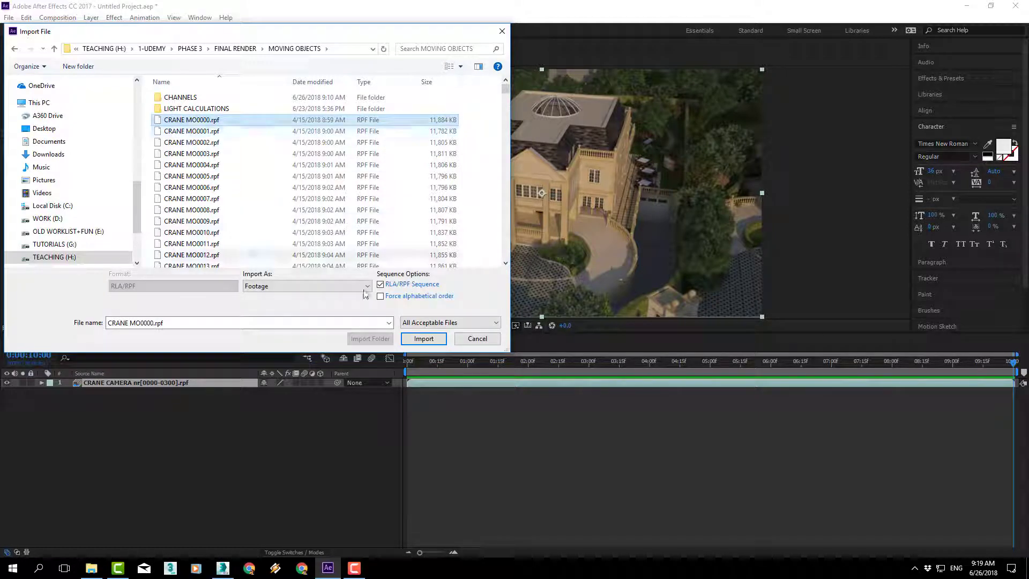
click(423, 339)
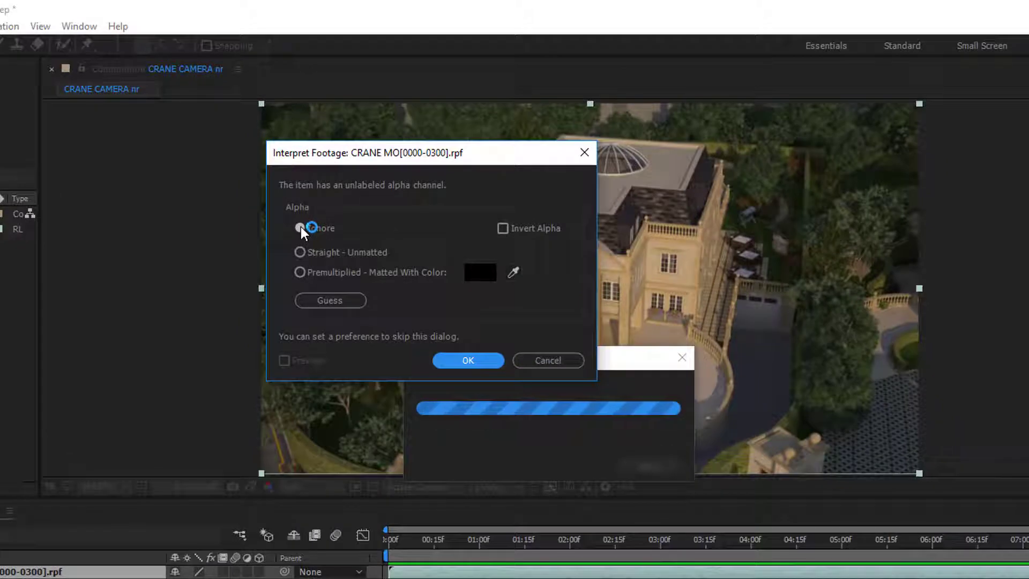
click(333, 252)
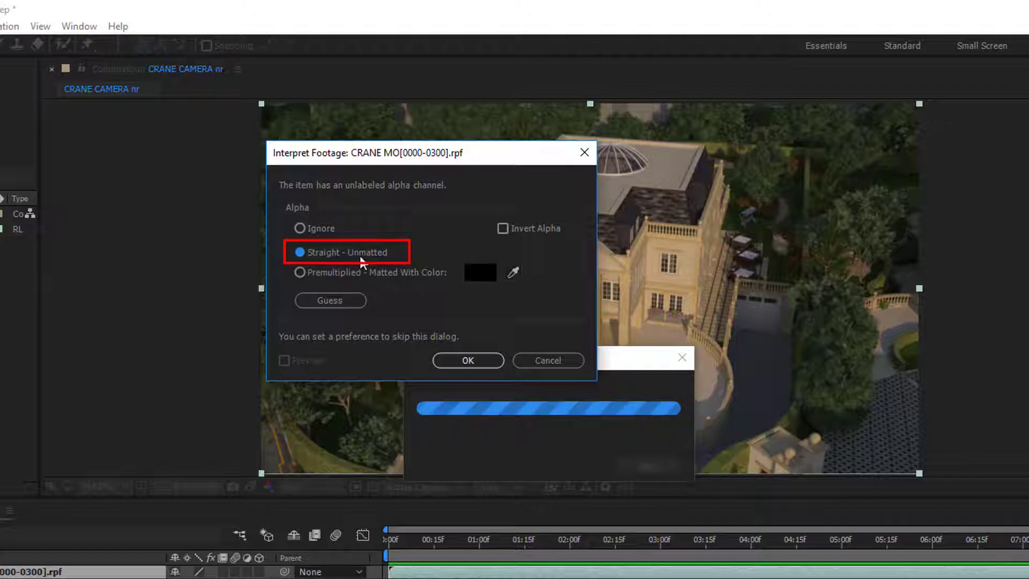
click(468, 360)
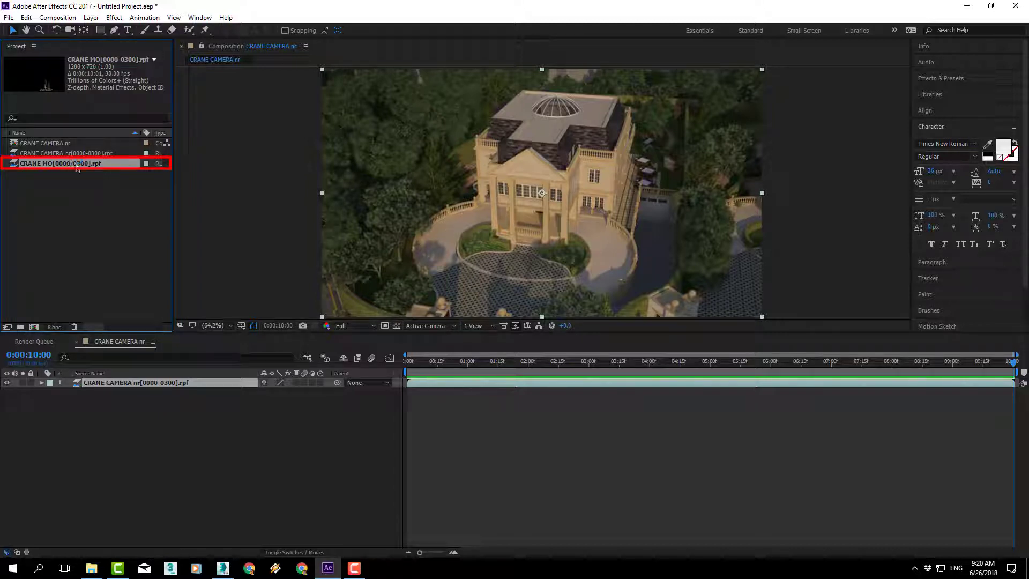
Step: Add the CRANE MO sequence as a layer above CRANE CAMERA and turn off its visibility
drag(40, 202, 209, 386)
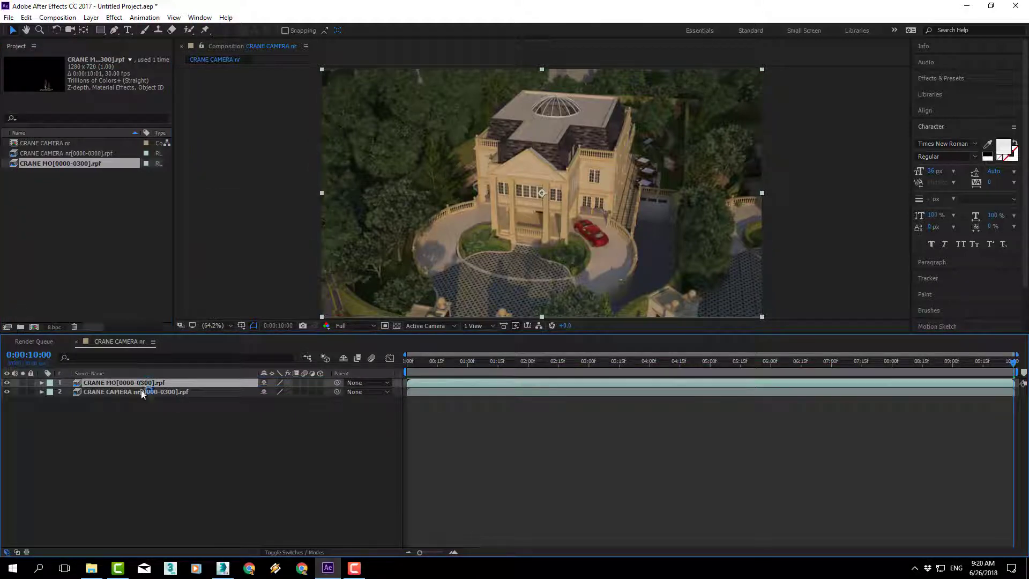
click(8, 383)
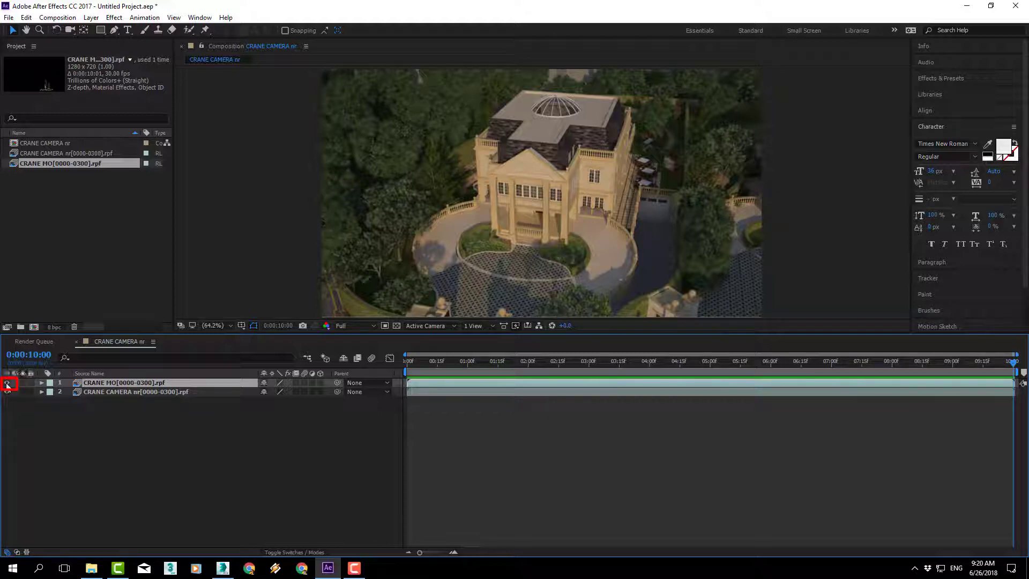
Step: Toggle the CRANE MO layer's visibility to compare the frame with and without the moving objects, leaving the layer visible
click(7, 383)
click(8, 383)
click(7, 383)
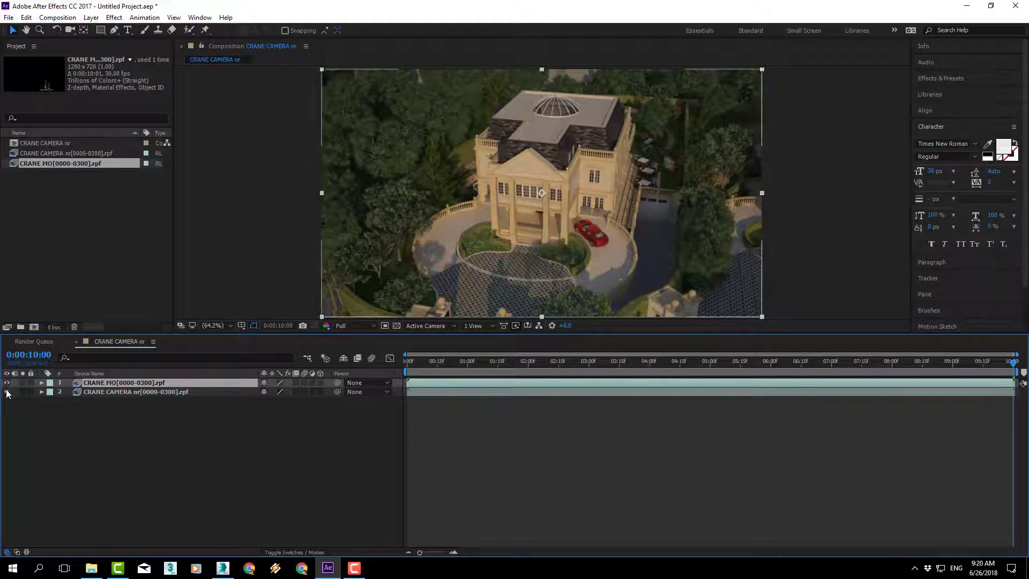
Step: Hide the CRANE CAMERA layer and turn on the transparency grid to isolate the moving objects
click(7, 392)
click(7, 392)
click(7, 392)
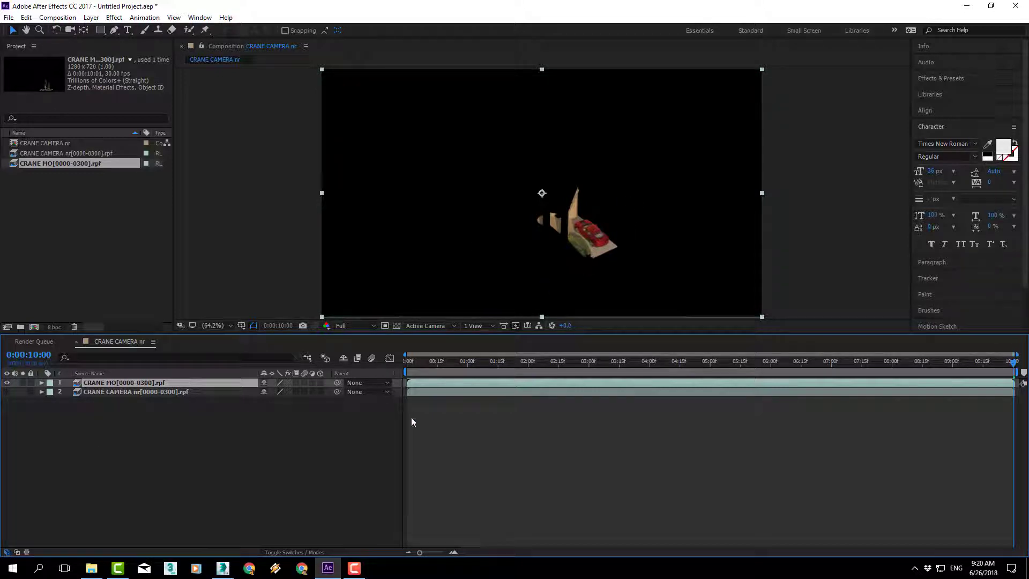
click(397, 326)
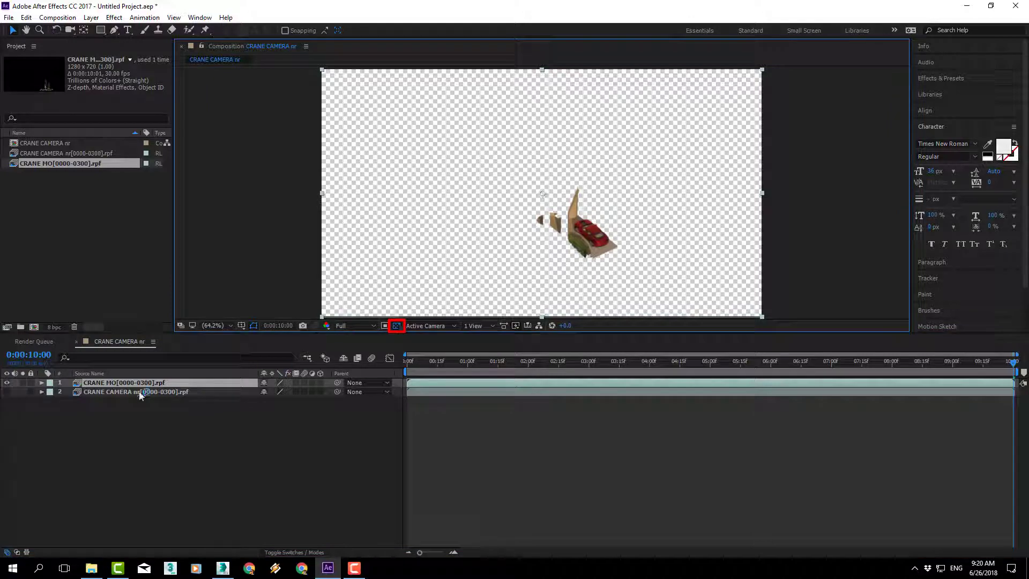
Step: Show the CRANE CAMERA layer again and play the composite's preview from 0:00:04:00
mouse_move(1013, 363)
mouse_down()
mouse_move(365, 362)
mouse_move(742, 363)
mouse_move(651, 363)
mouse_up()
click(7, 392)
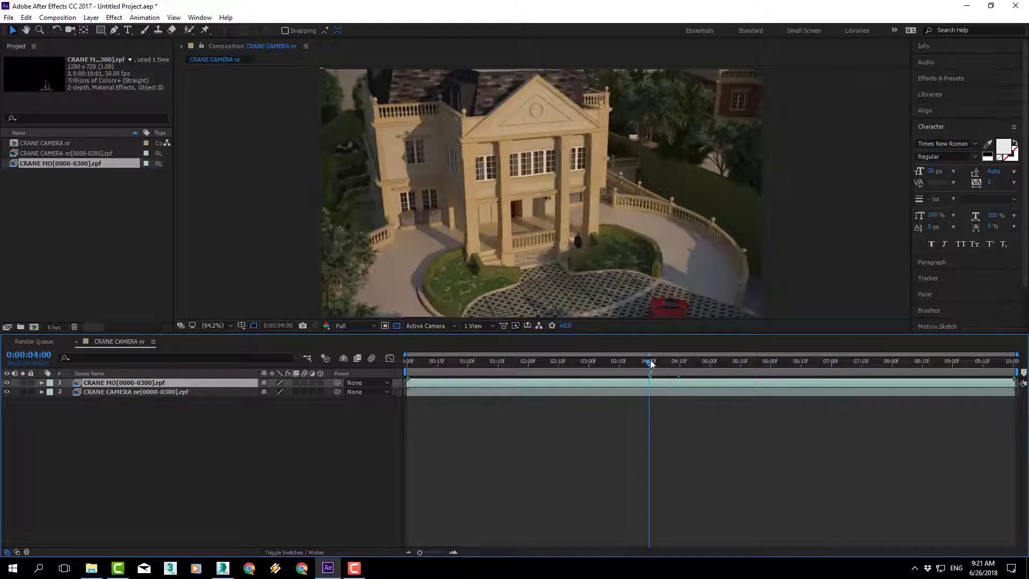
key(space)
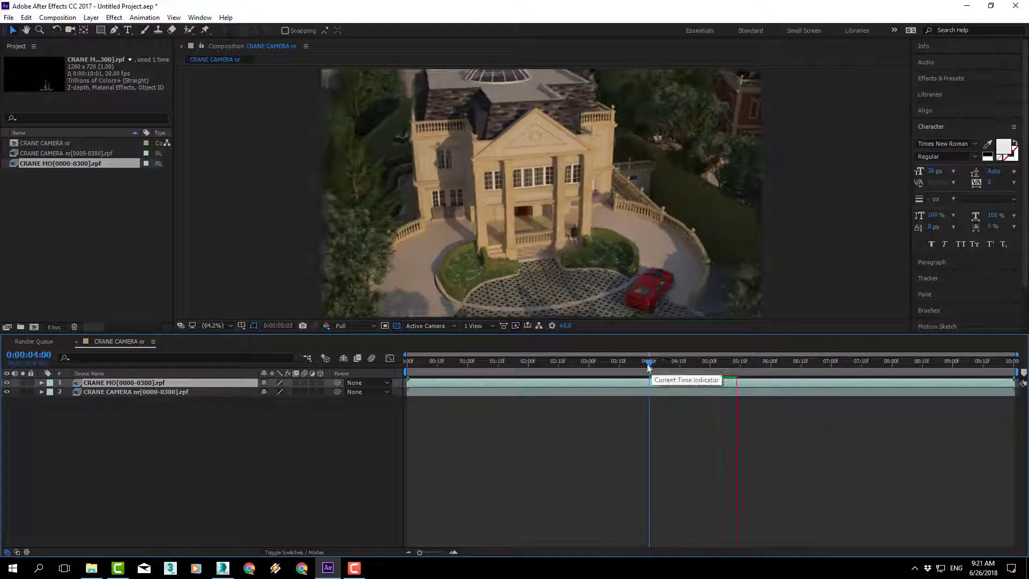
Step: Examine the walking man and the red car in the composite at 200%, around 0:00:05:28 and 0:00:05:22
scroll(670, 297, up, 4)
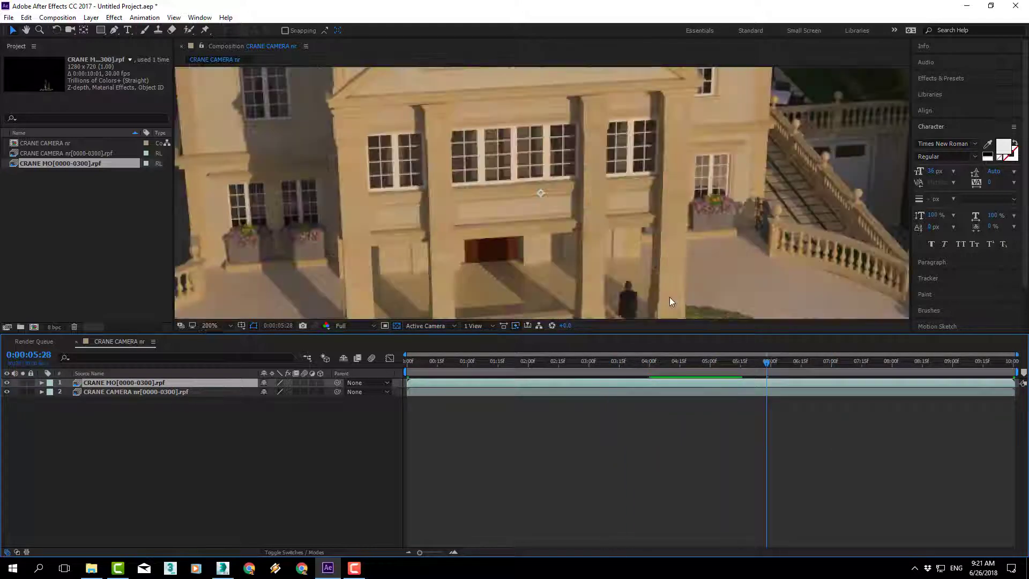
key(h)
drag(677, 285, 540, 164)
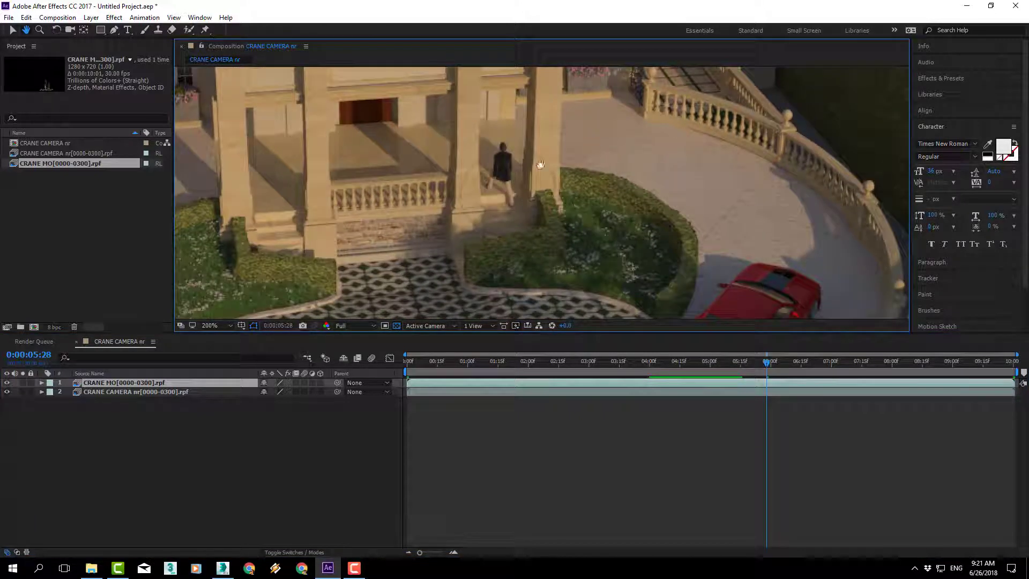
key(v)
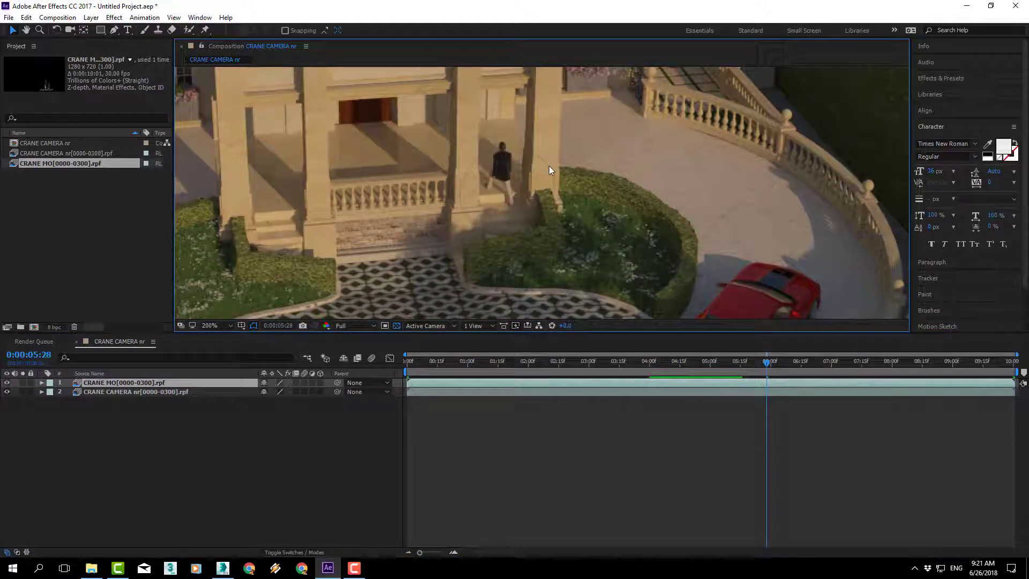
drag(851, 293, 774, 188)
drag(777, 363, 754, 361)
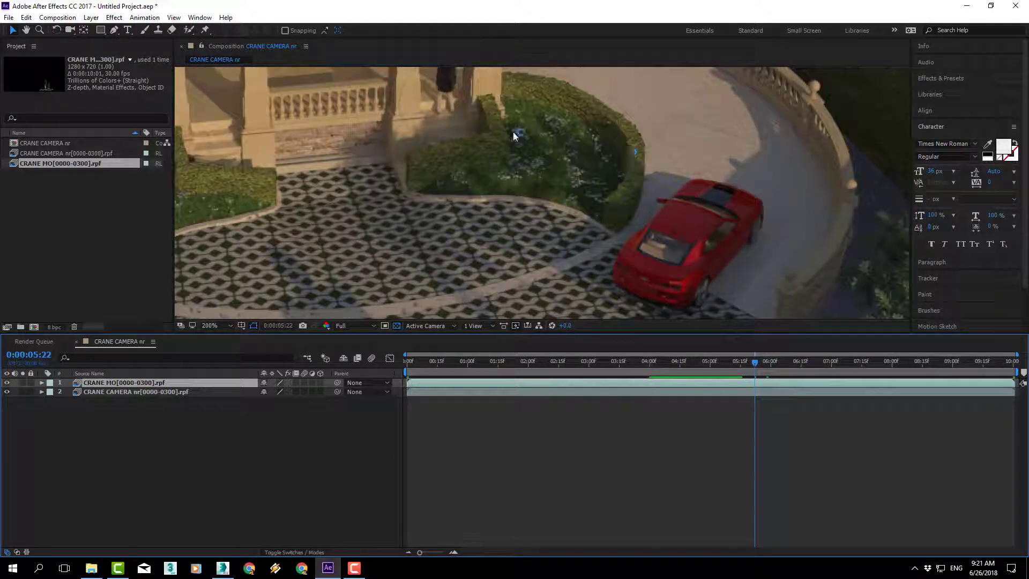
drag(505, 156, 529, 193)
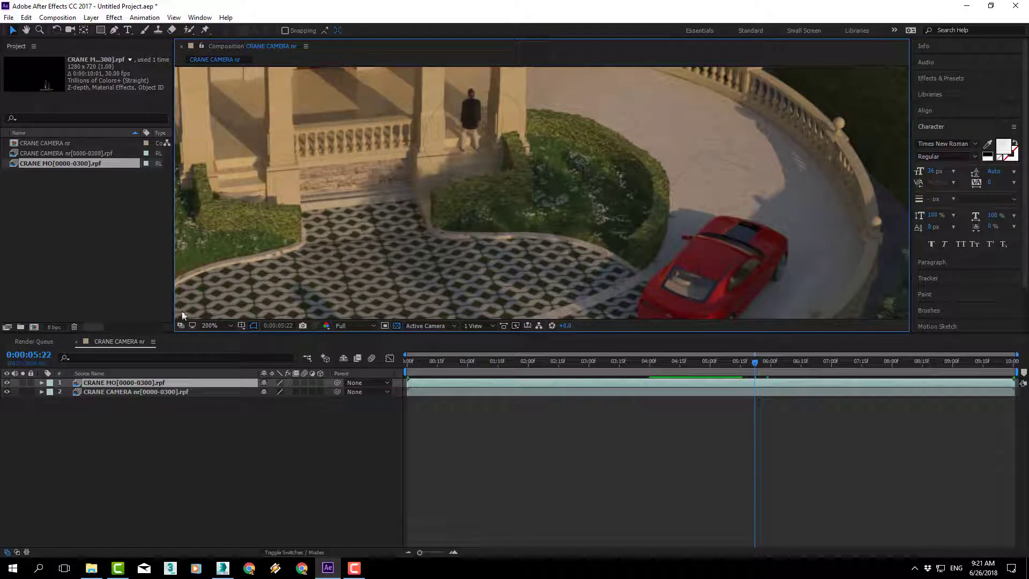
Step: Hide the CRANE CAMERA layer and examine the cutout edges around the man at 1600% magnification
click(7, 392)
scroll(511, 167, up, 5)
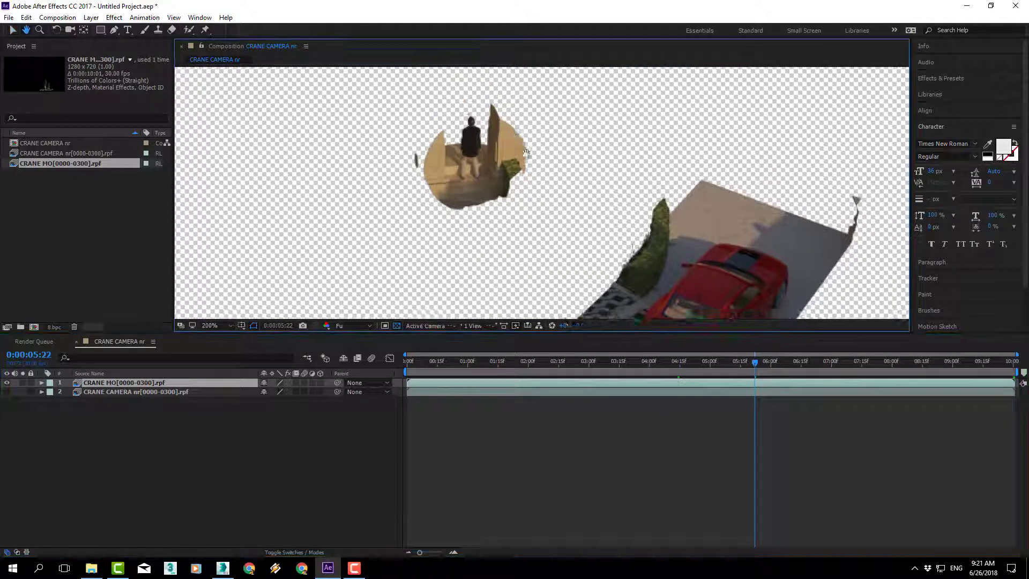
scroll(519, 238, down, 2)
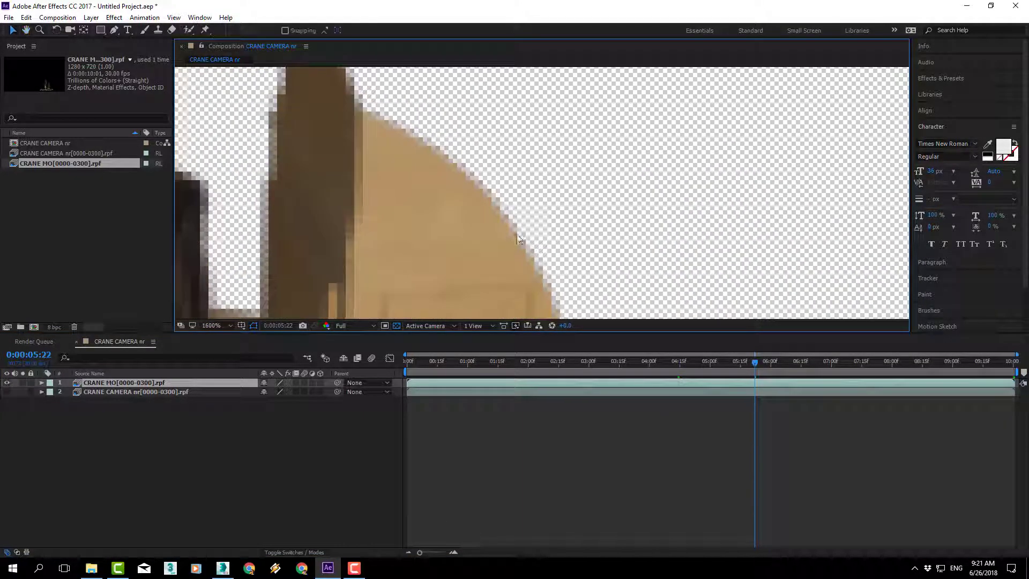
drag(409, 135, 502, 232)
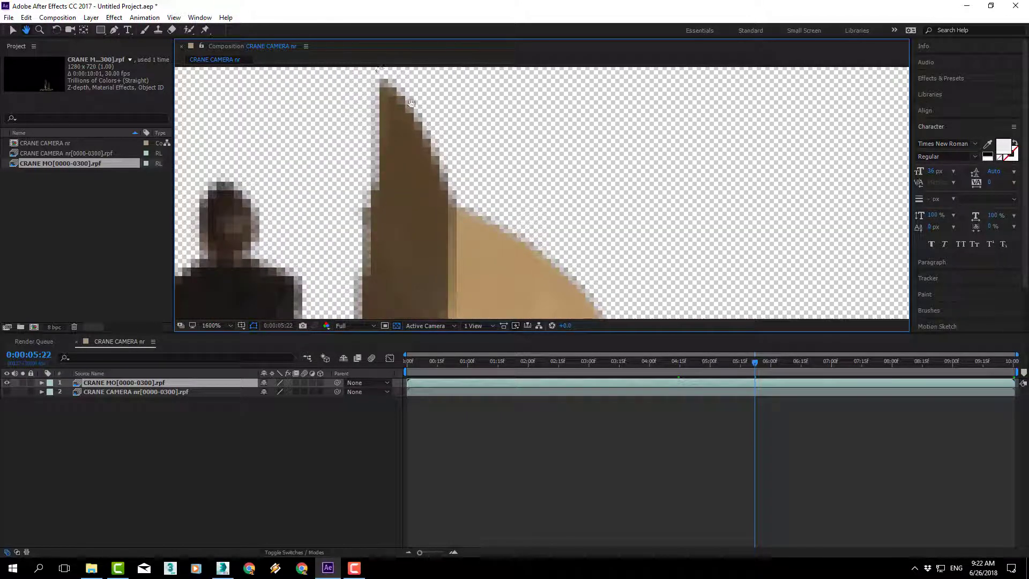
drag(509, 249, 523, 188)
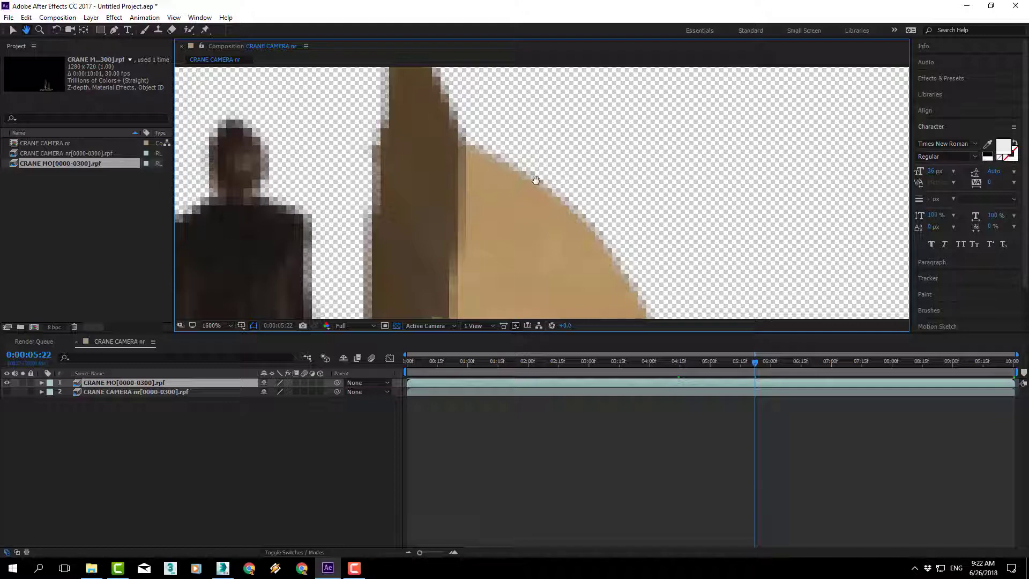
Step: Show the CRANE CAMERA layer again and examine the seams around the man and the car in the composite
click(7, 392)
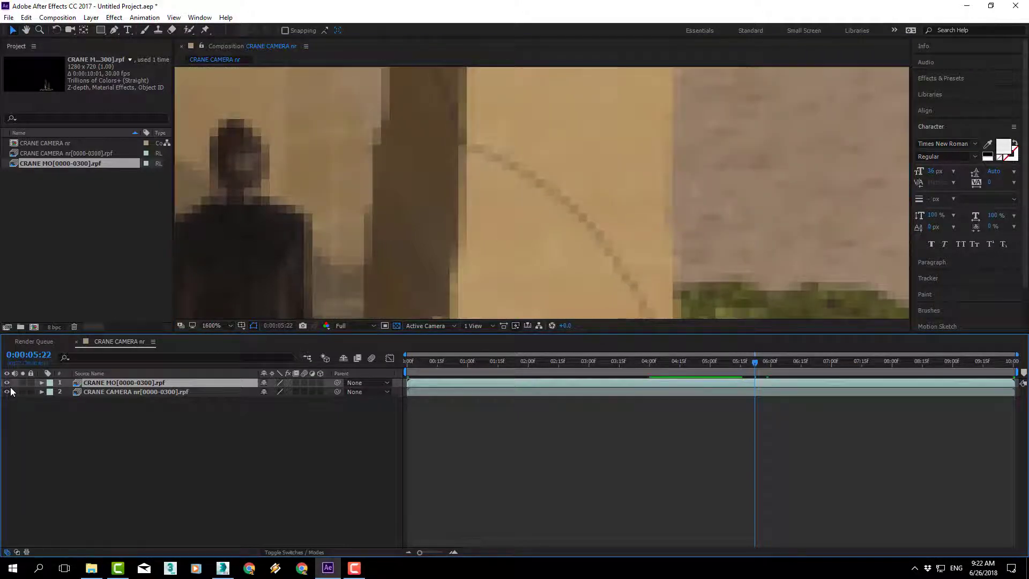
scroll(699, 216, down, 5)
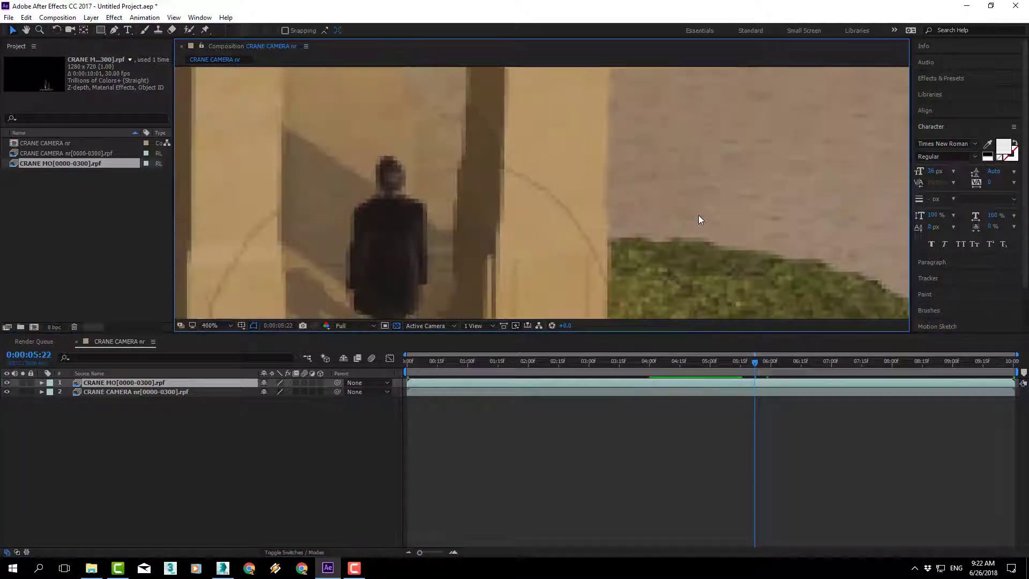
drag(723, 231, 657, 187)
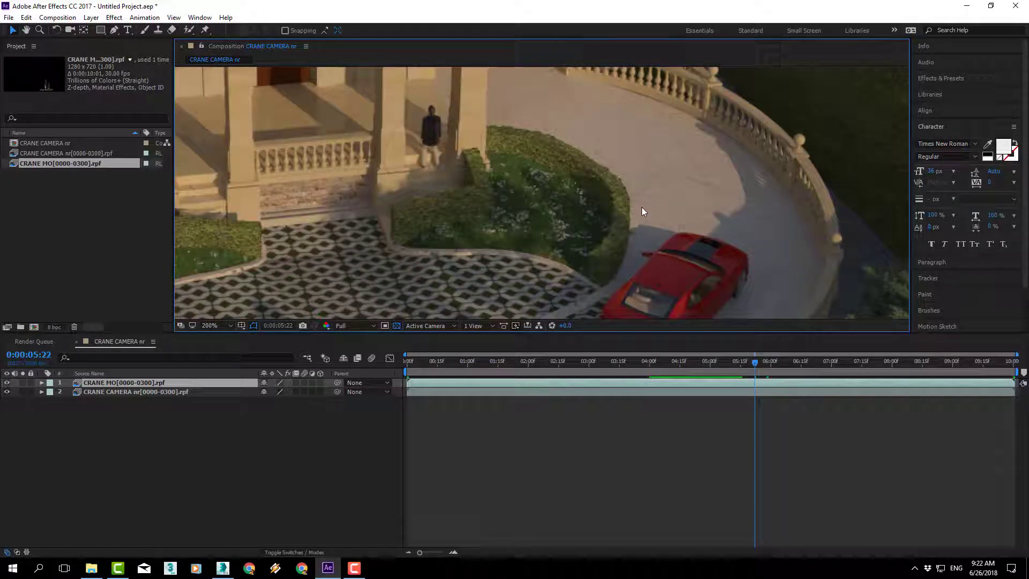
Step: Enlarge the composition viewer by shrinking the timeline area, and check the Effects & Presets section
drag(697, 336, 700, 410)
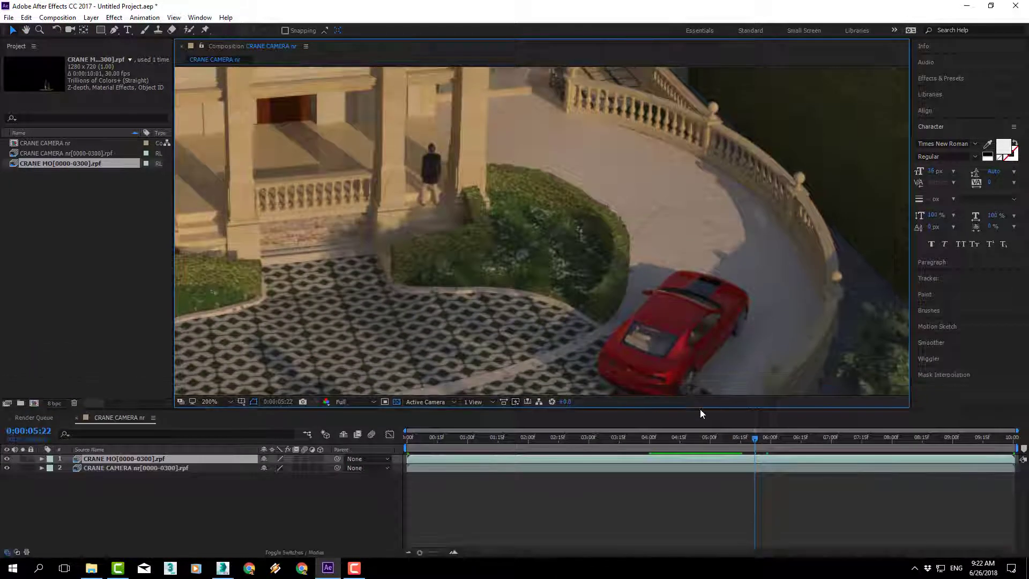
click(933, 80)
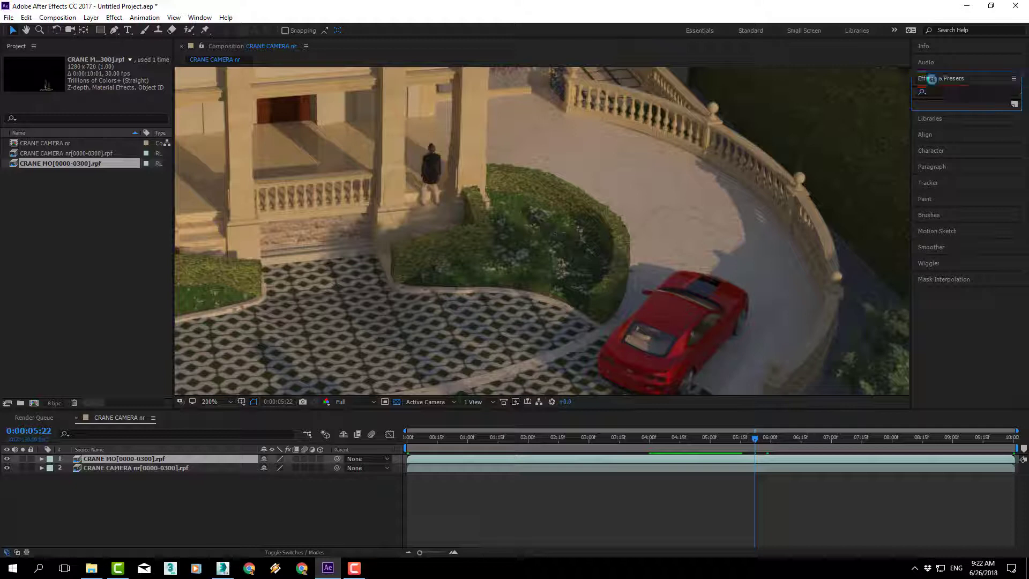
click(945, 80)
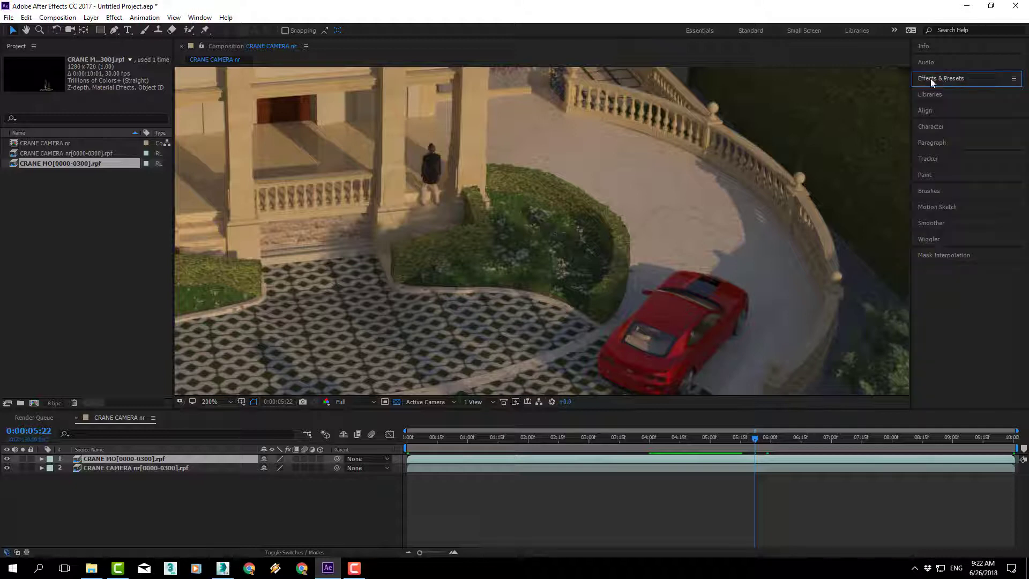
Step: Look through the available workspaces and switch from All Panels to the Effects workspace
click(194, 17)
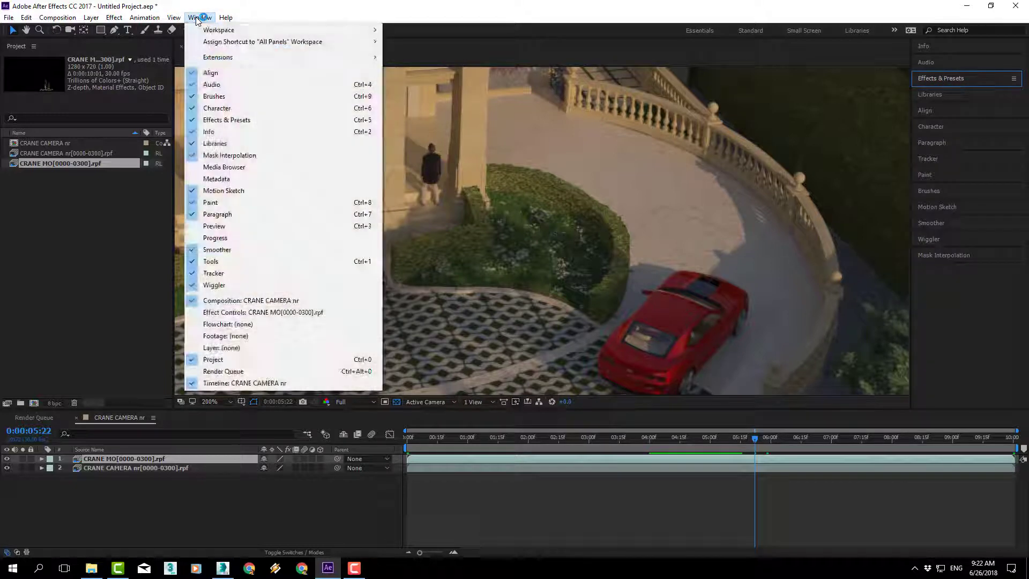
mouse_move(214, 32)
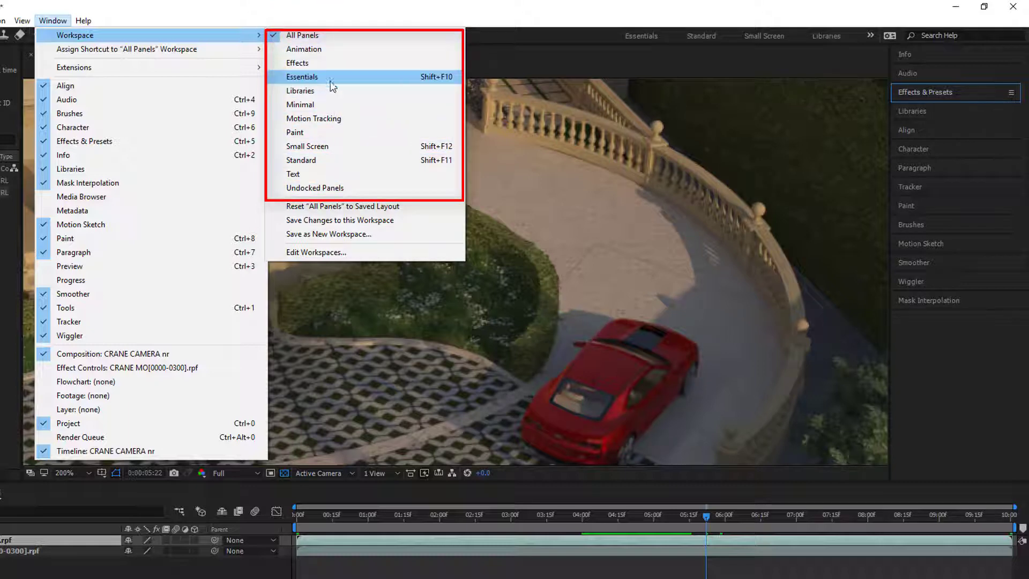
click(329, 189)
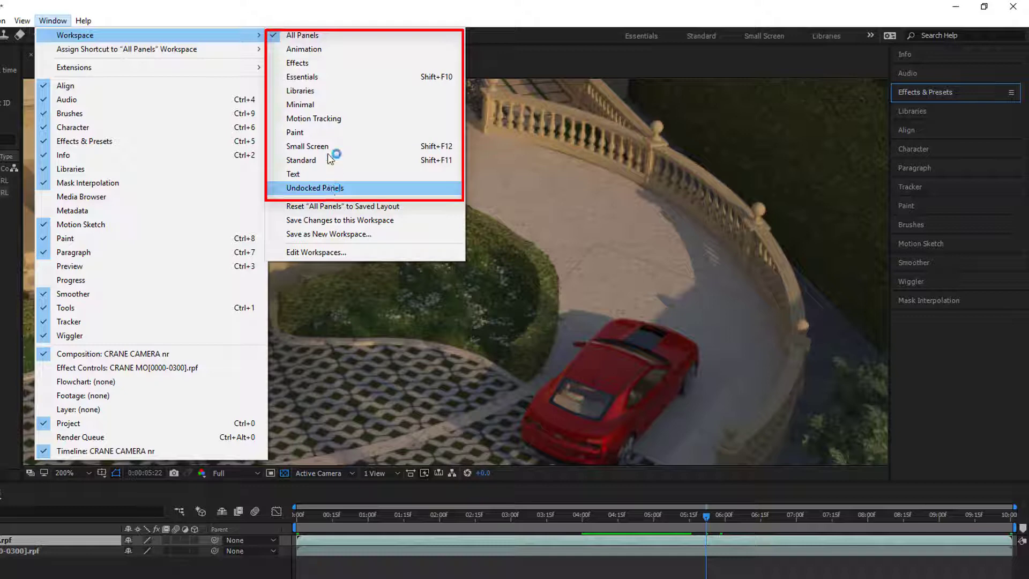
click(320, 36)
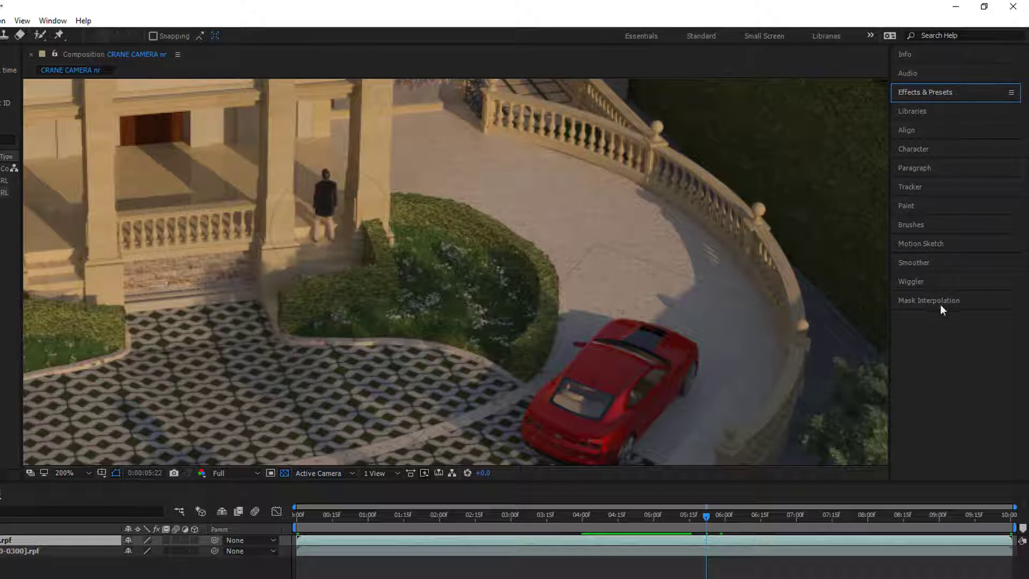
click(53, 20)
mouse_move(161, 34)
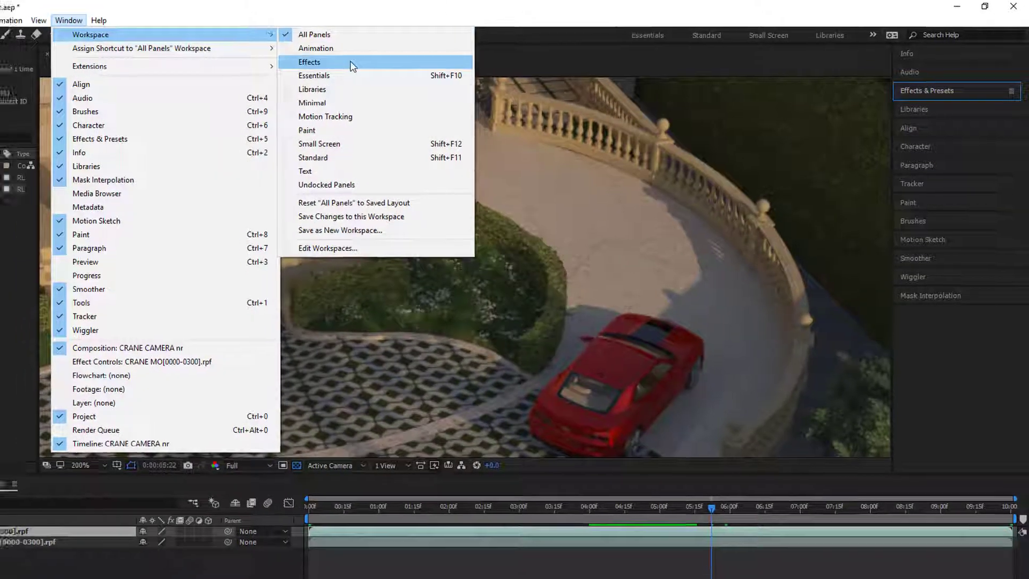
click(375, 63)
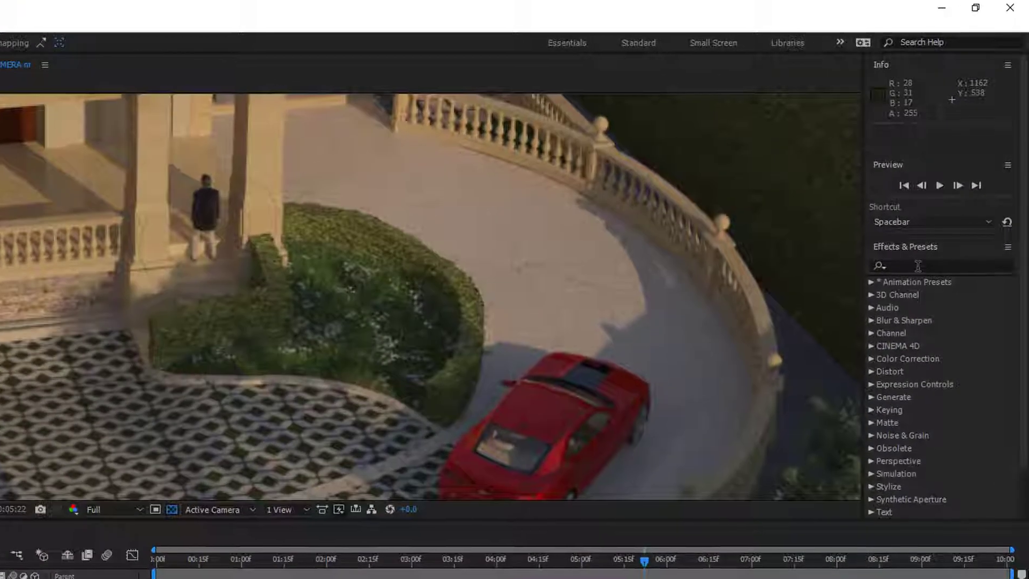
Step: Search the effects and presets for "matte"
click(950, 190)
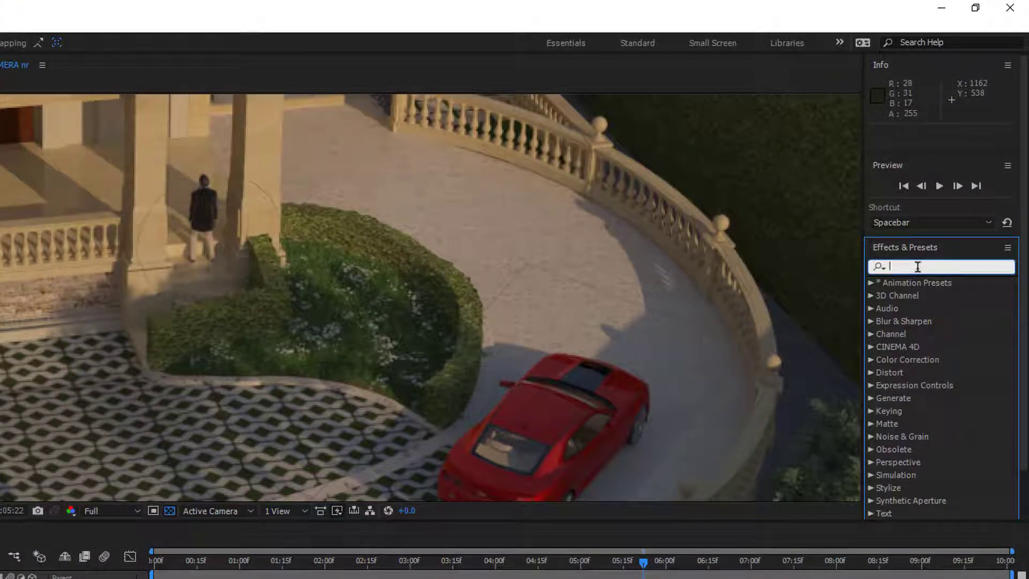
text(ma)
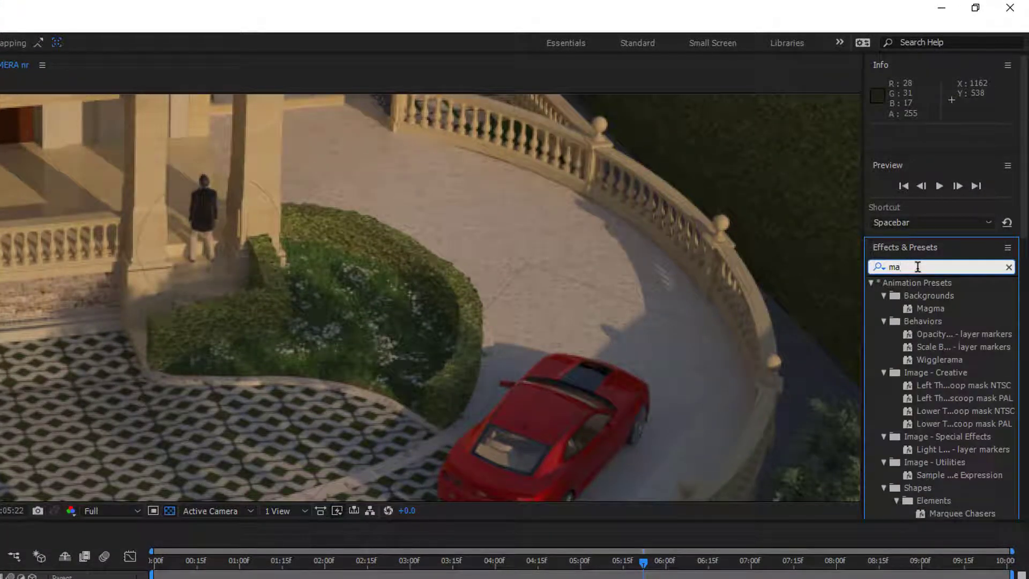
text(tte)
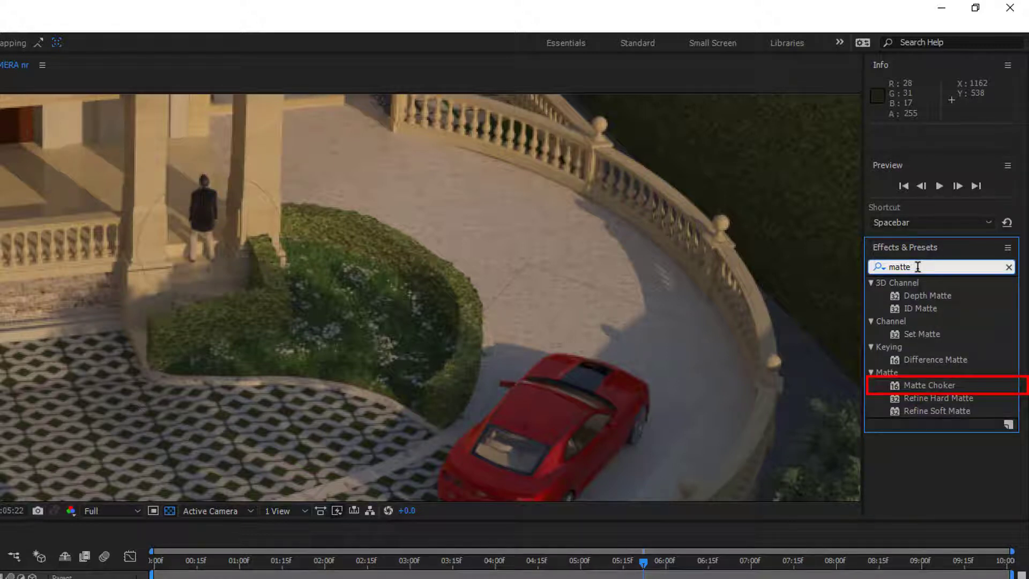
Step: Apply the Matte Choker effect to the CRANE MO layer and move the current time to 0:00:02:05
click(940, 388)
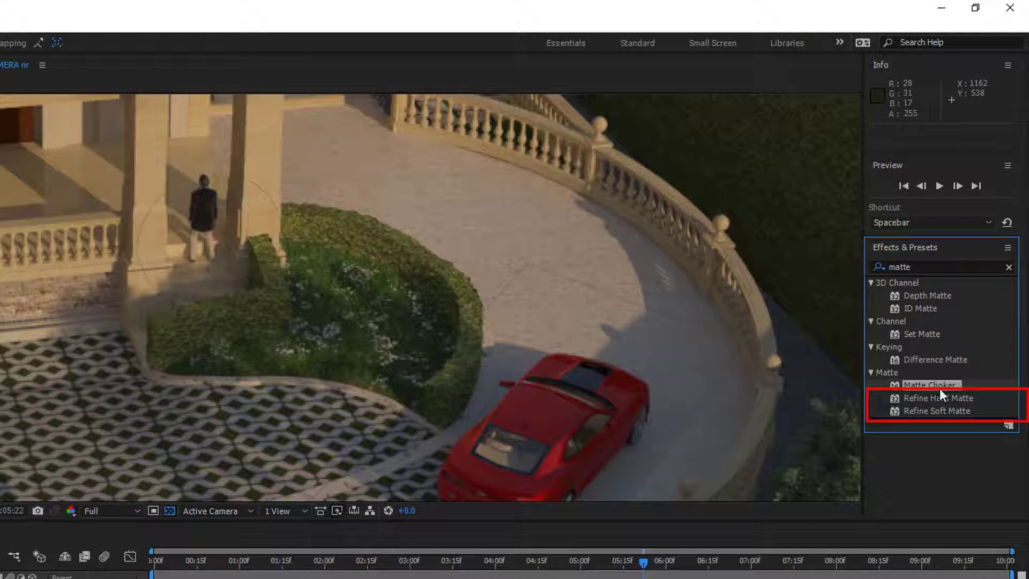
click(945, 399)
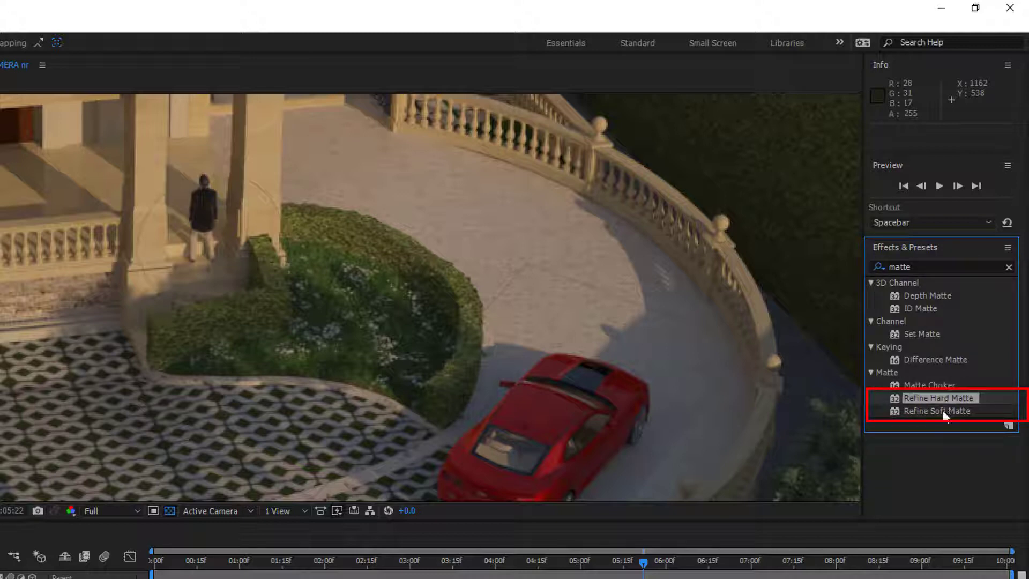
click(944, 410)
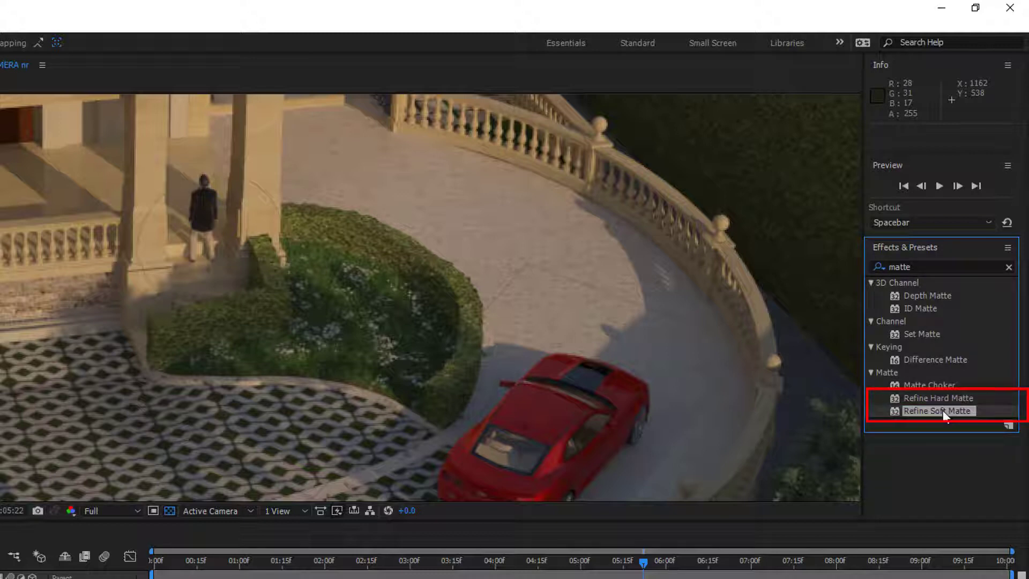
click(921, 385)
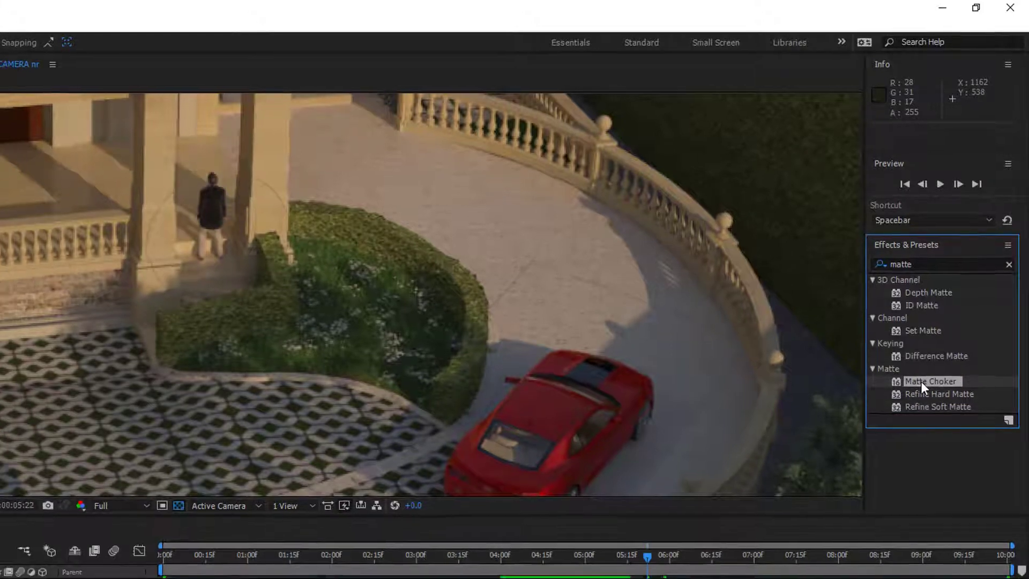
drag(921, 385, 612, 452)
drag(733, 322, 512, 423)
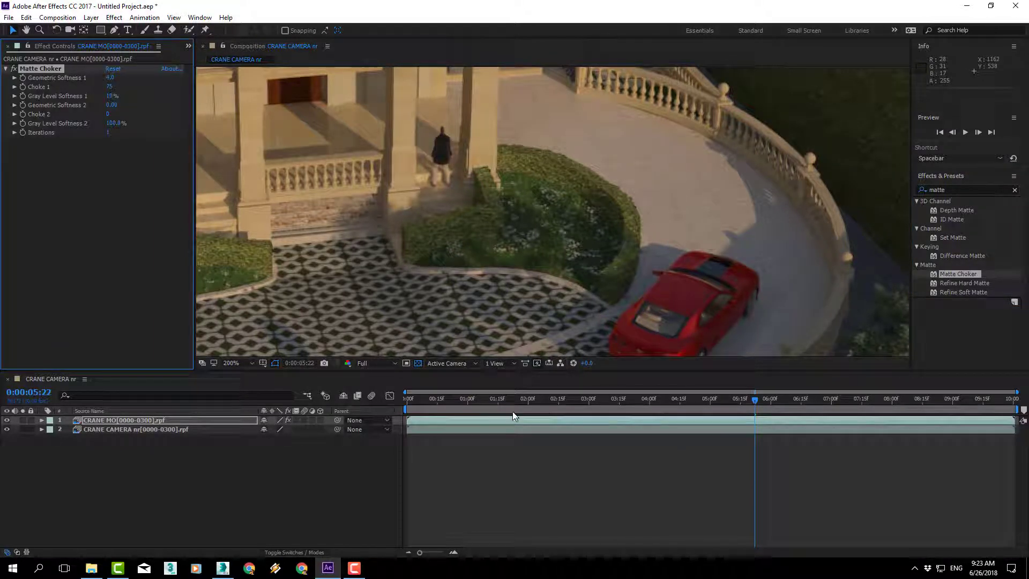
drag(509, 404, 538, 403)
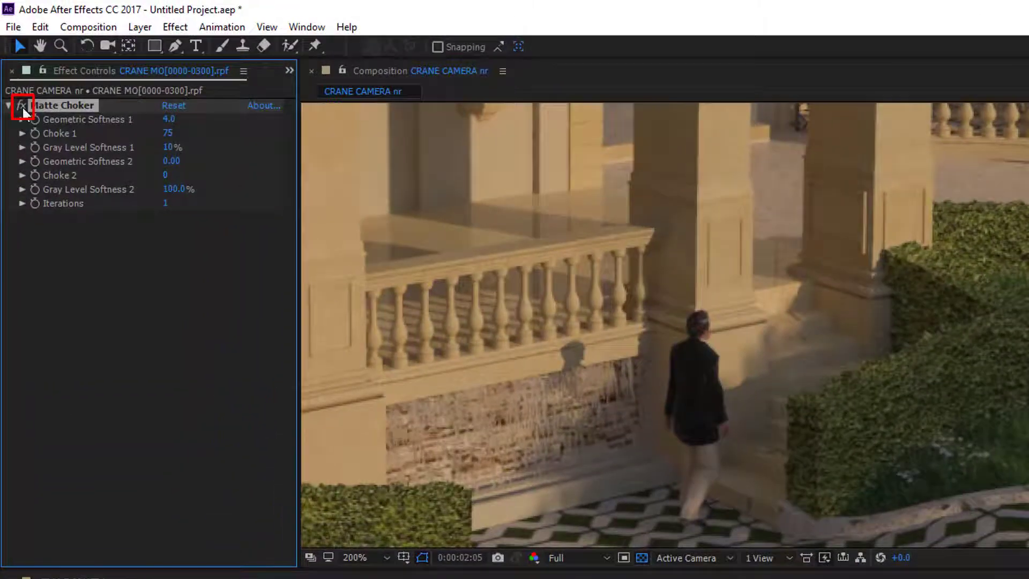
Step: Toggle the Matte Choker effect off and on to compare the walking man's cutout edges
click(23, 107)
click(23, 106)
click(22, 106)
click(22, 106)
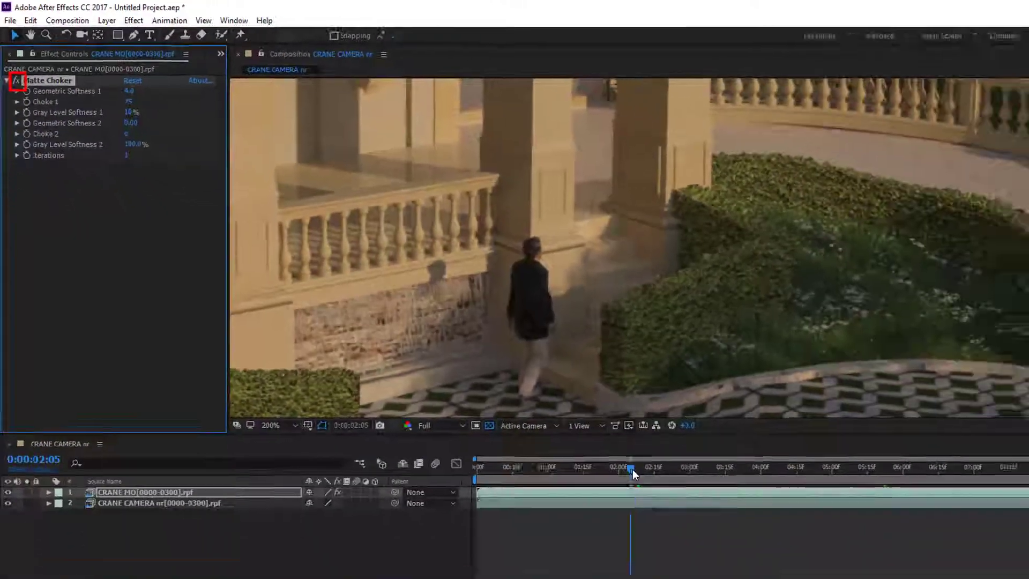
Step: Hide the CRANE CAMERA nr layer at 0:00:01:12 and compare the isolated cutout edges with and without Matte Choker
drag(632, 469, 493, 410)
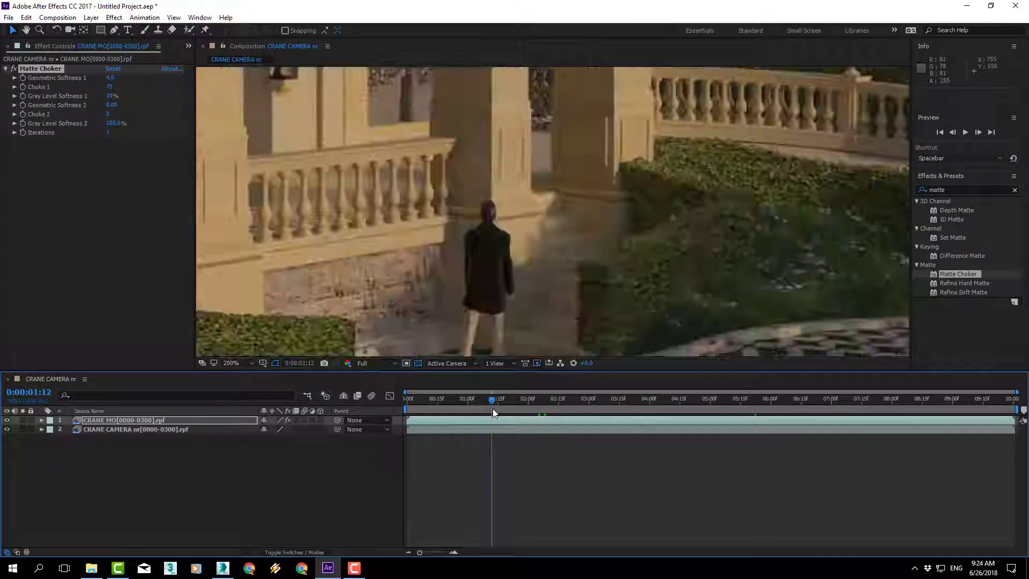
click(7, 429)
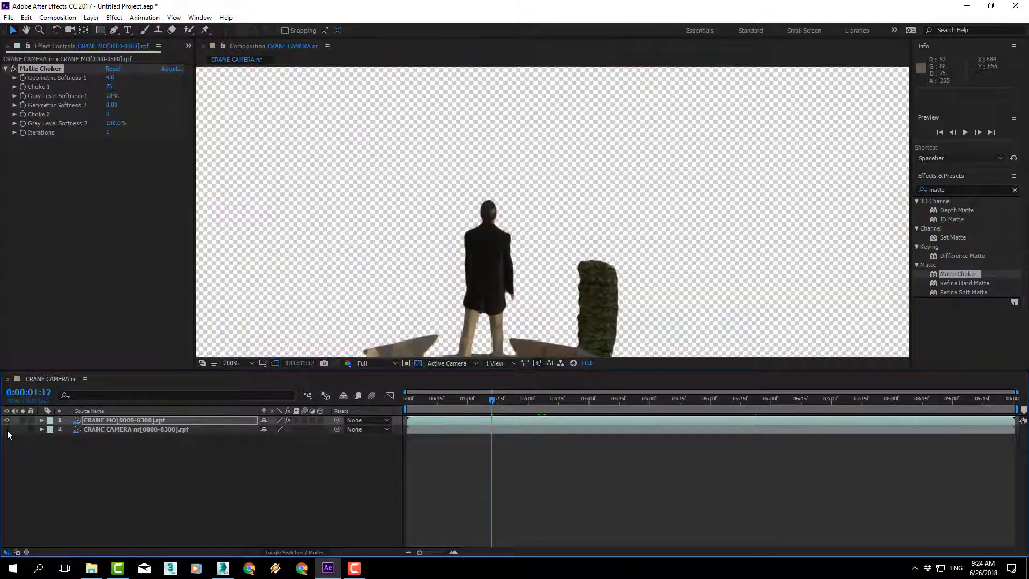
click(15, 69)
click(15, 68)
click(15, 68)
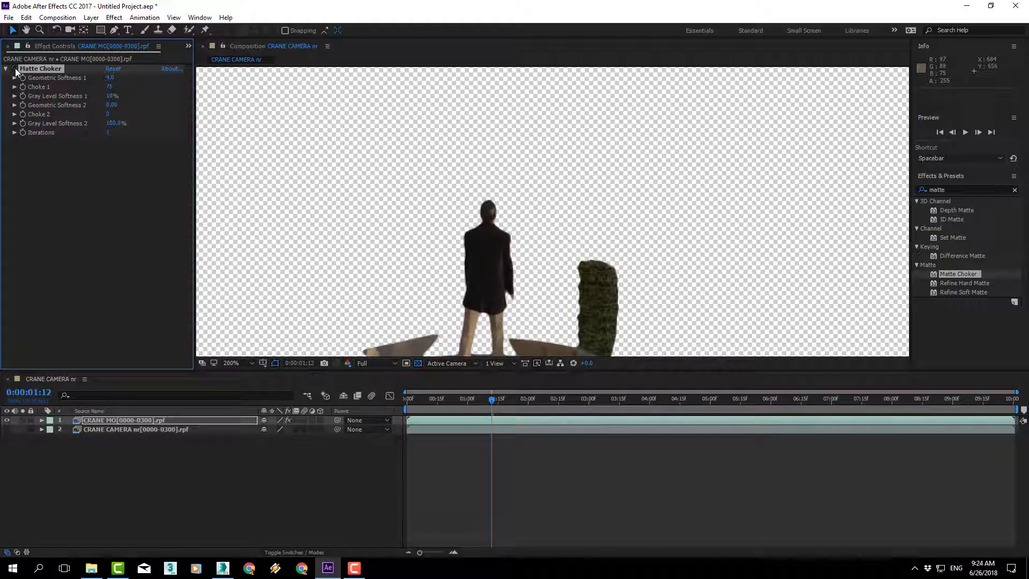
click(15, 68)
click(15, 69)
click(15, 68)
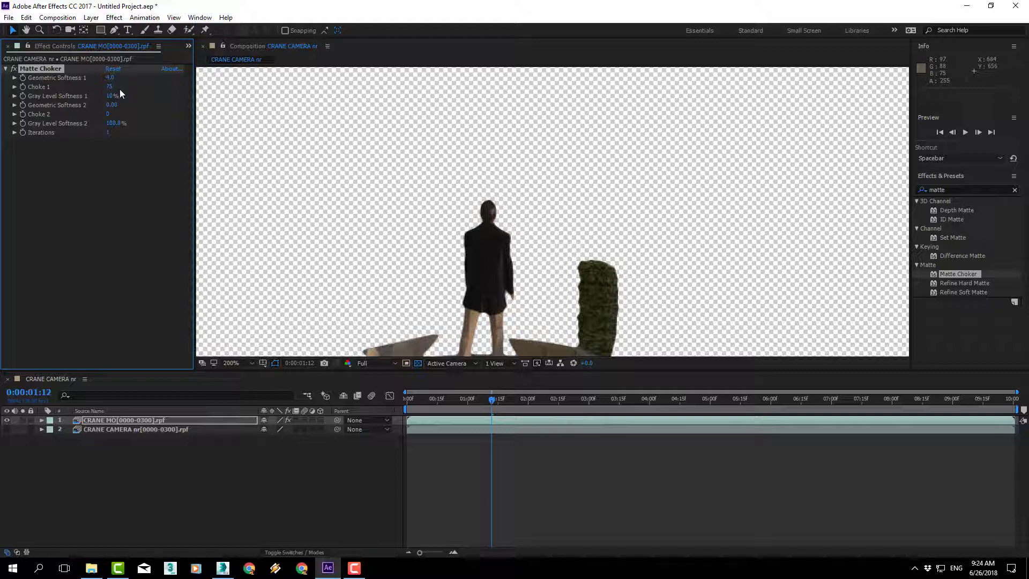
Step: Lower Matte Choker's Choke 1 value and show the CRANE CAMERA nr layer again to judge the cutout edges against it
drag(111, 87, 93, 92)
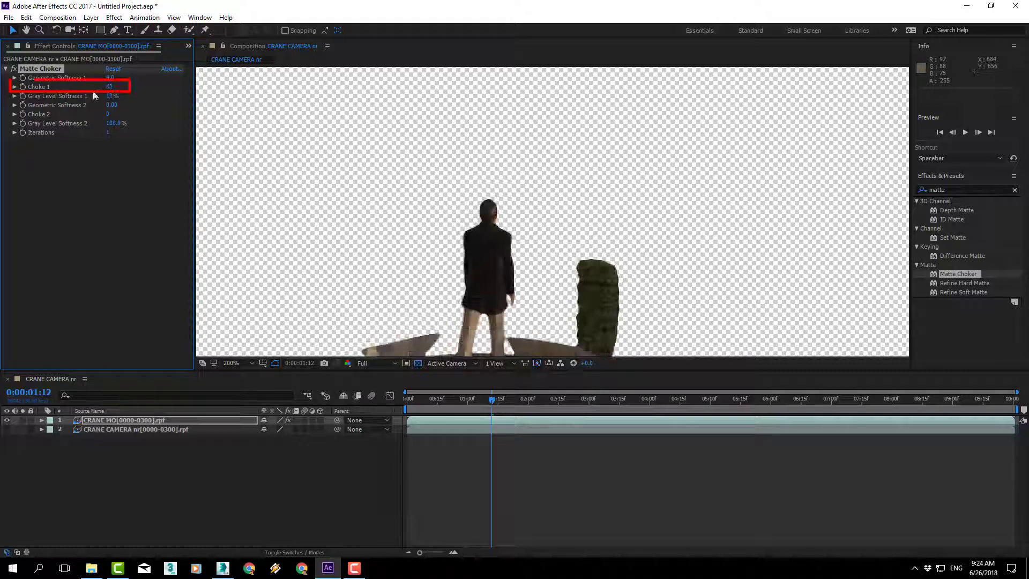
click(7, 429)
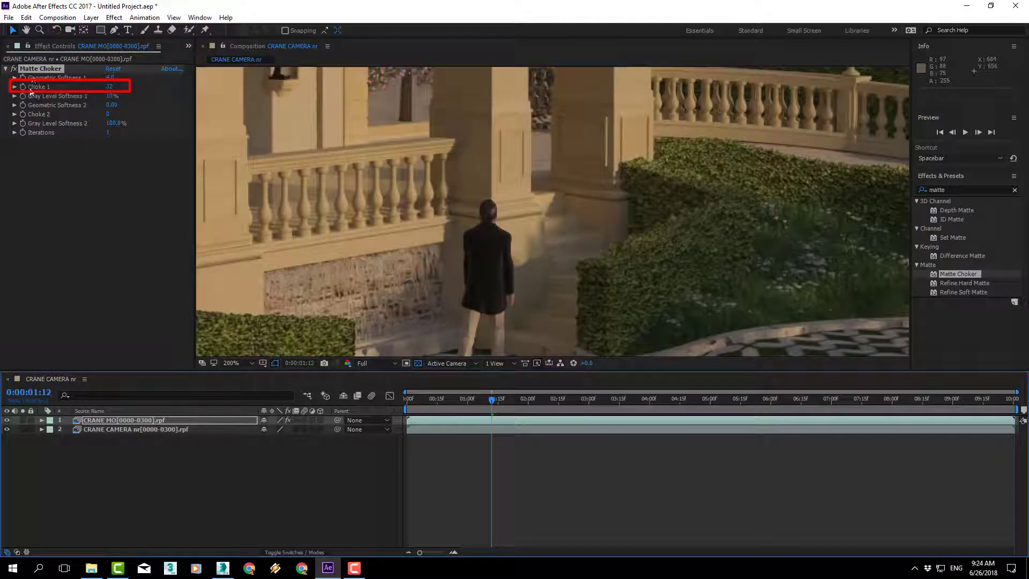
mouse_move(111, 87)
mouse_down()
mouse_move(252, 86)
mouse_move(2, 69)
mouse_move(87, 65)
mouse_up()
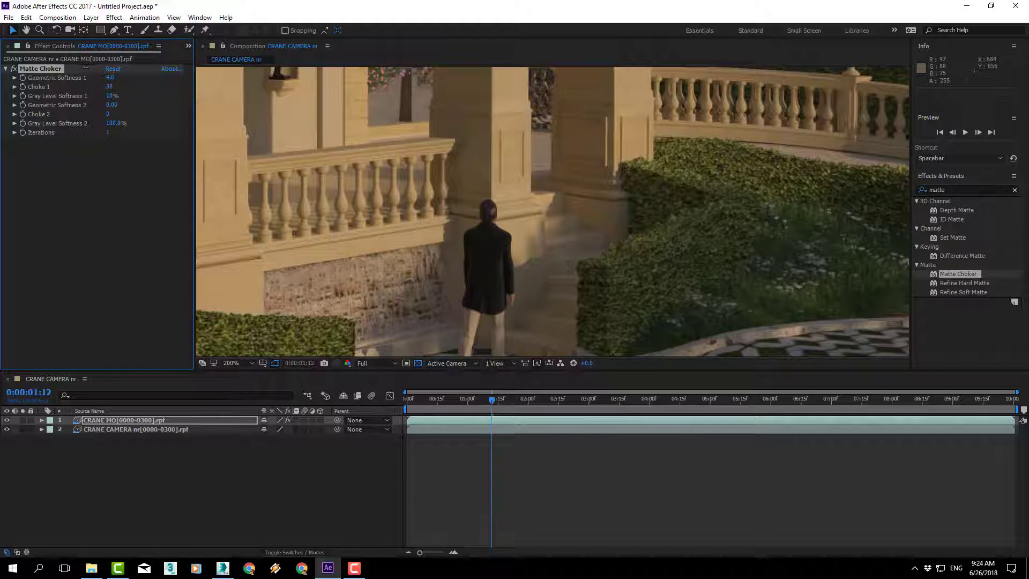
Step: Check the man's edges at 0:00:01:28, then play back the whole composite at 50% magnification
drag(490, 398, 526, 402)
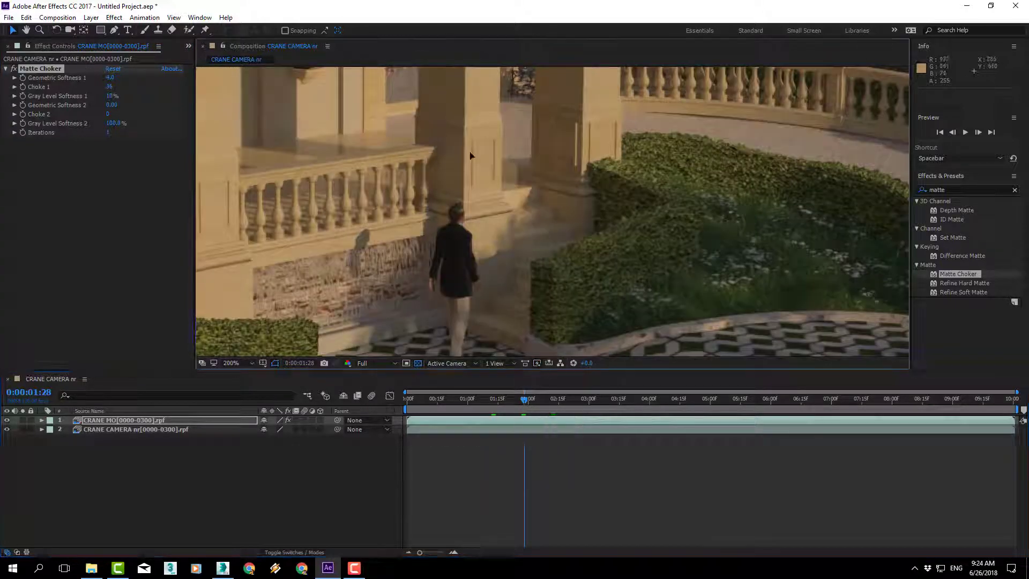
scroll(533, 214, down, 1)
drag(533, 214, 544, 238)
scroll(544, 238, down, 1)
key(space)
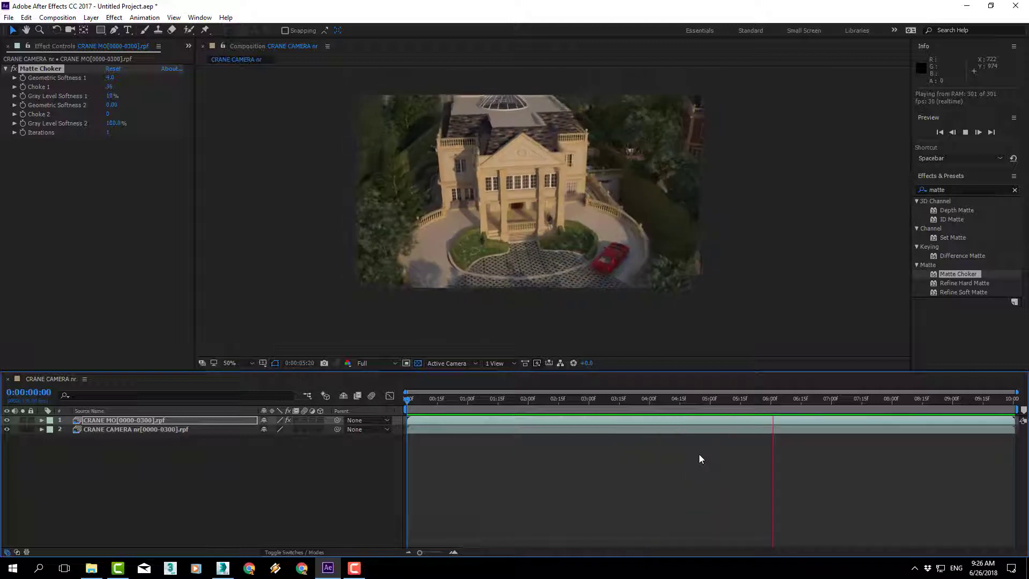
Step: Move the current time to 0:00:05:04, disable Matte Choker and apply Refine Soft Matte to the CRANE MO layer
click(658, 400)
drag(658, 400, 717, 406)
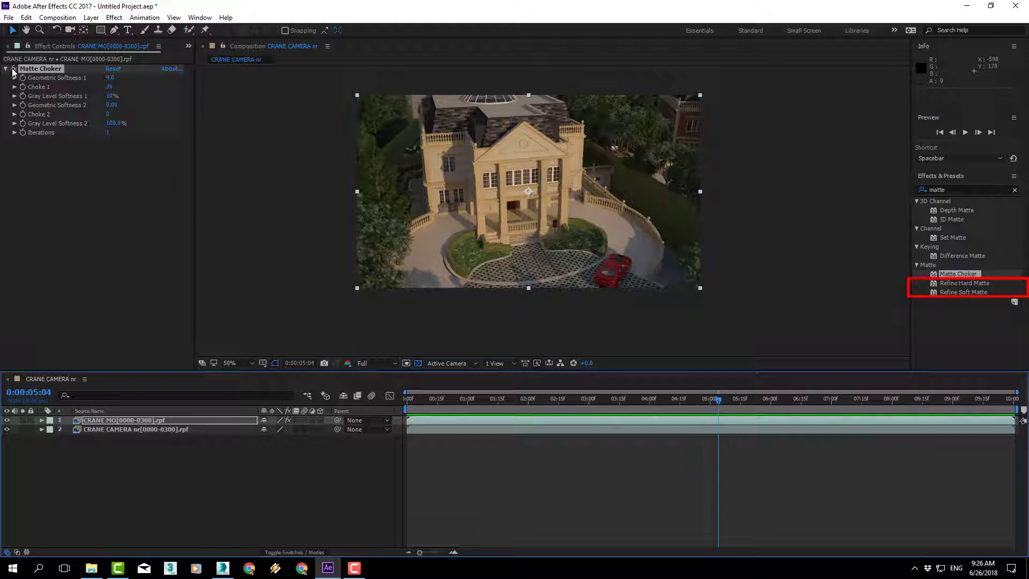
click(958, 283)
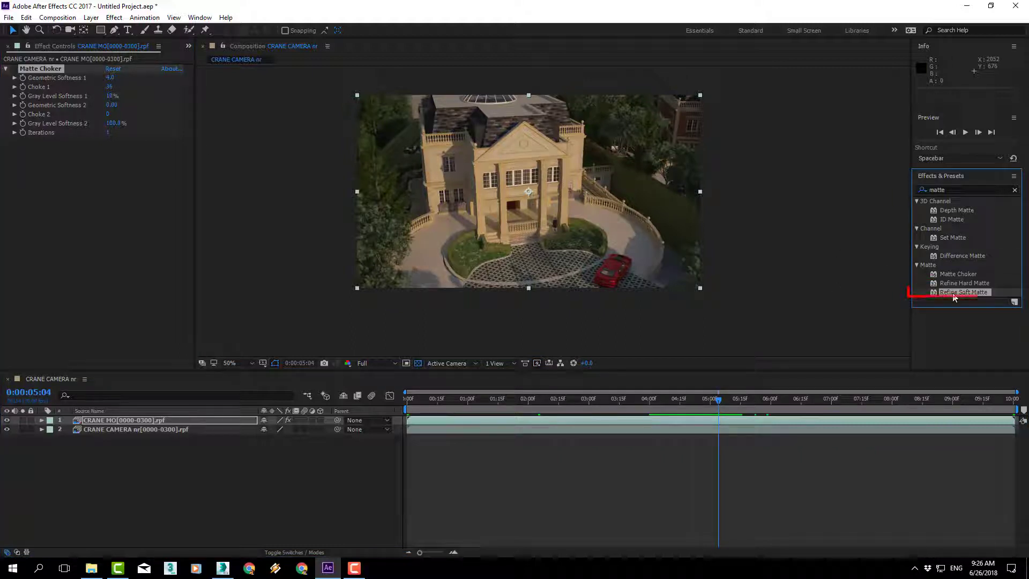
drag(441, 411, 442, 420)
scroll(589, 256, up, 4)
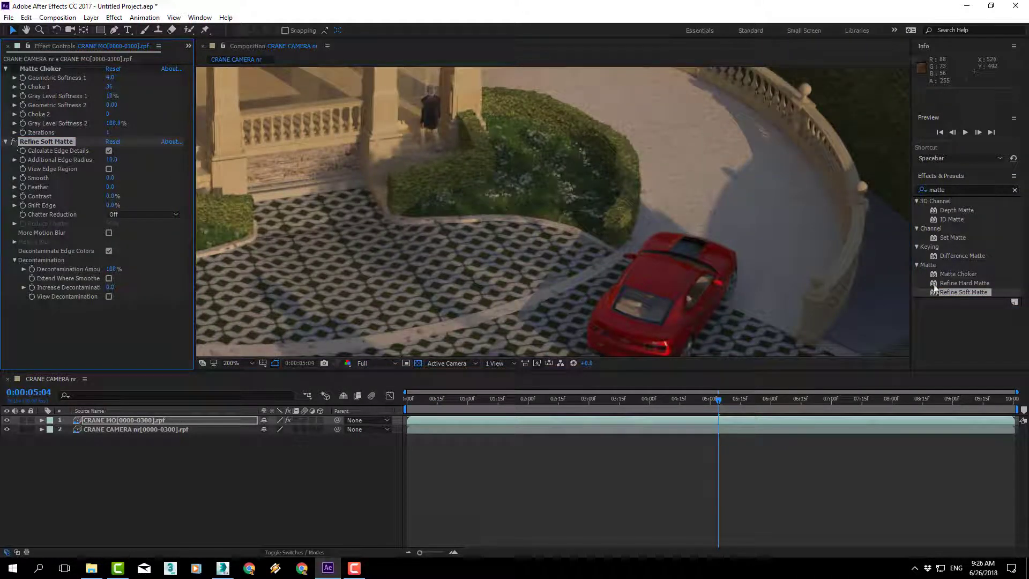
Step: Apply Refine Hard Matte to the CRANE MO layer in place of Refine Soft Matte, and collapse the two earlier effects' settings
drag(964, 283, 599, 421)
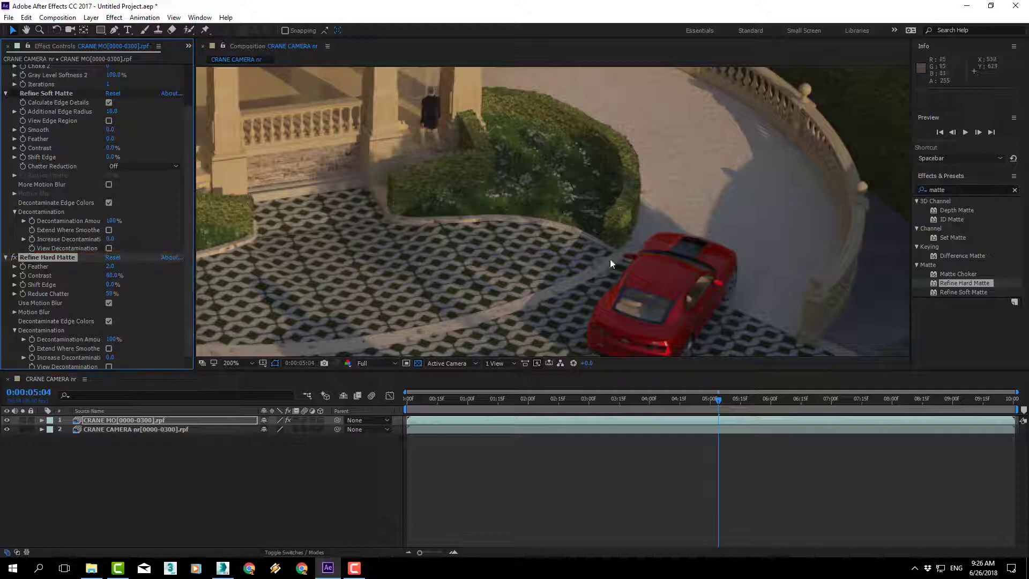
click(6, 94)
click(6, 70)
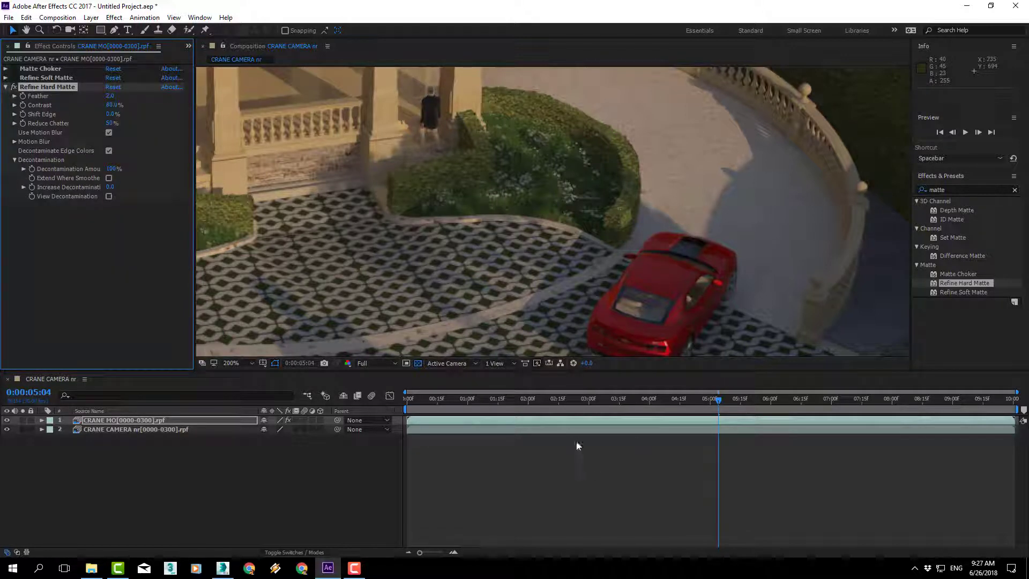
Step: Bring up the project's footage list and check the composite at 0:00:01:05 at 50% magnification
key(ctrl+0)
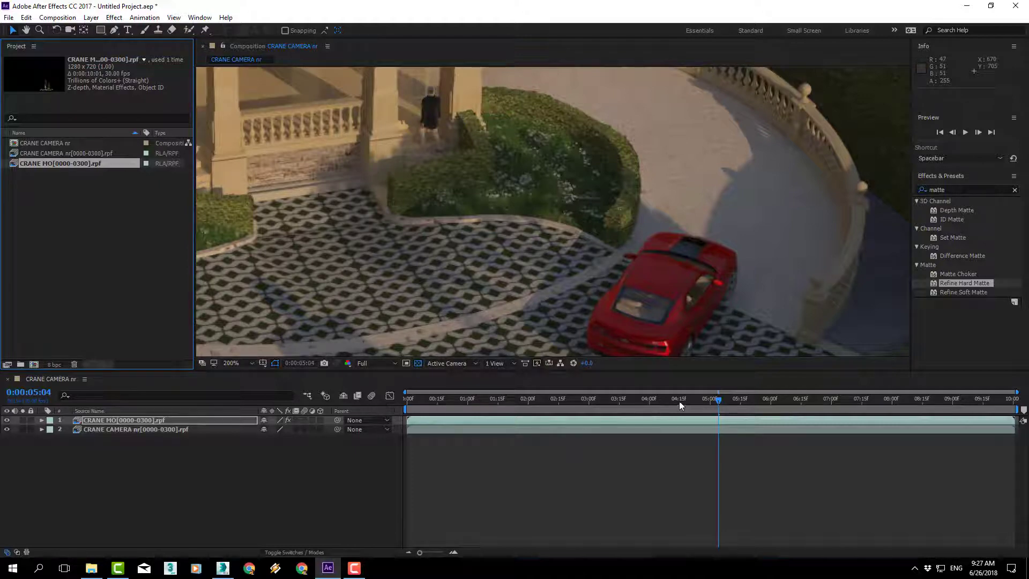
drag(680, 406, 477, 405)
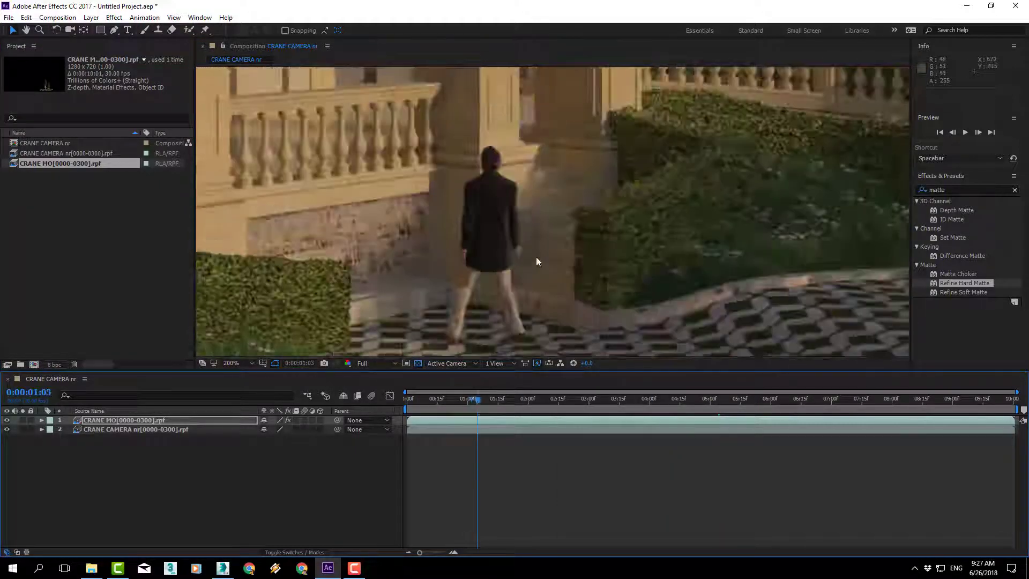
scroll(536, 256, down, 1)
drag(535, 191, 629, 280)
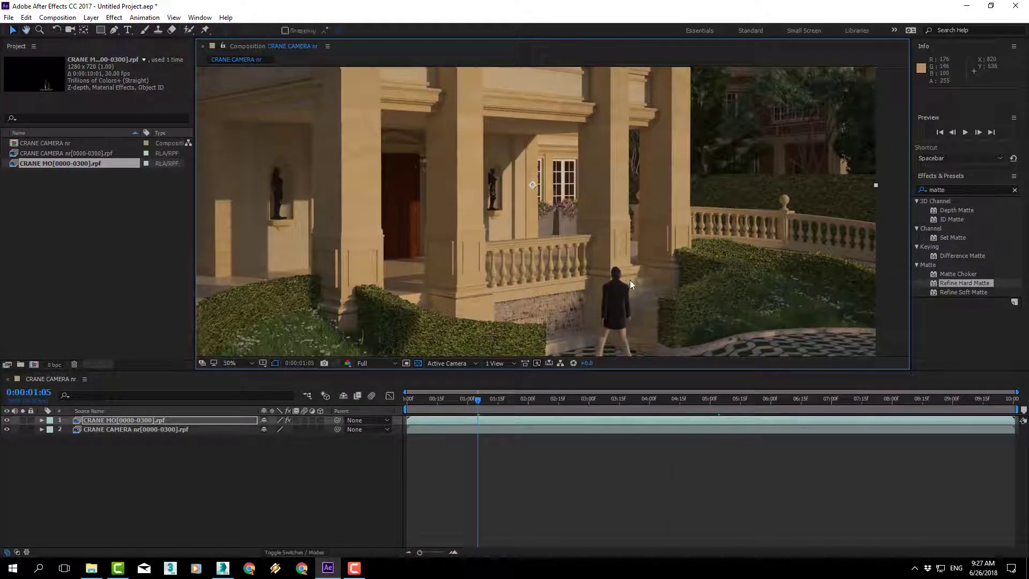
scroll(590, 231, down, 1)
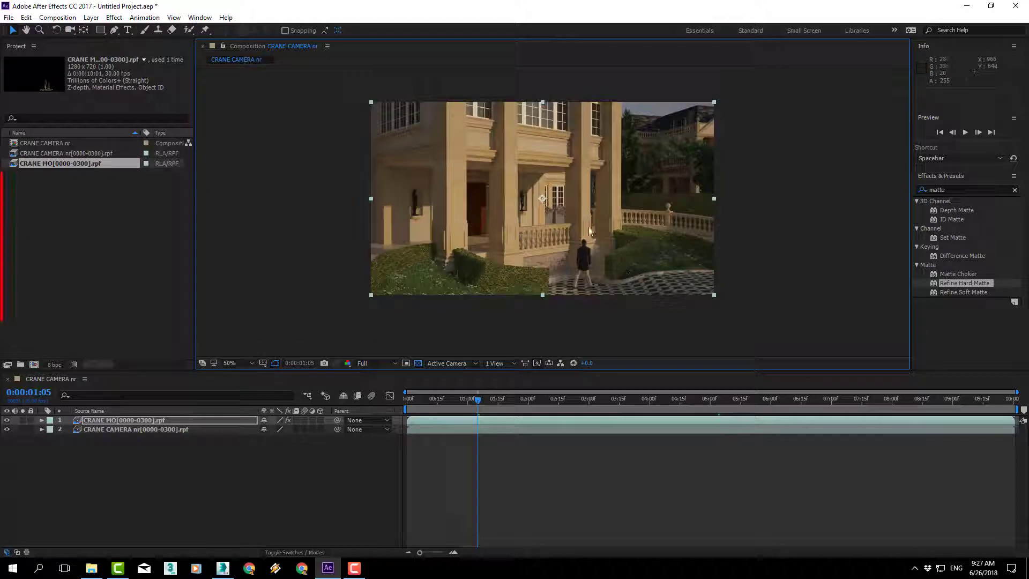
Step: Import the ChangeIt audio file from the 12-RENDERING MOVING OBJECTS ALONE folder
double_click(99, 211)
click(223, 49)
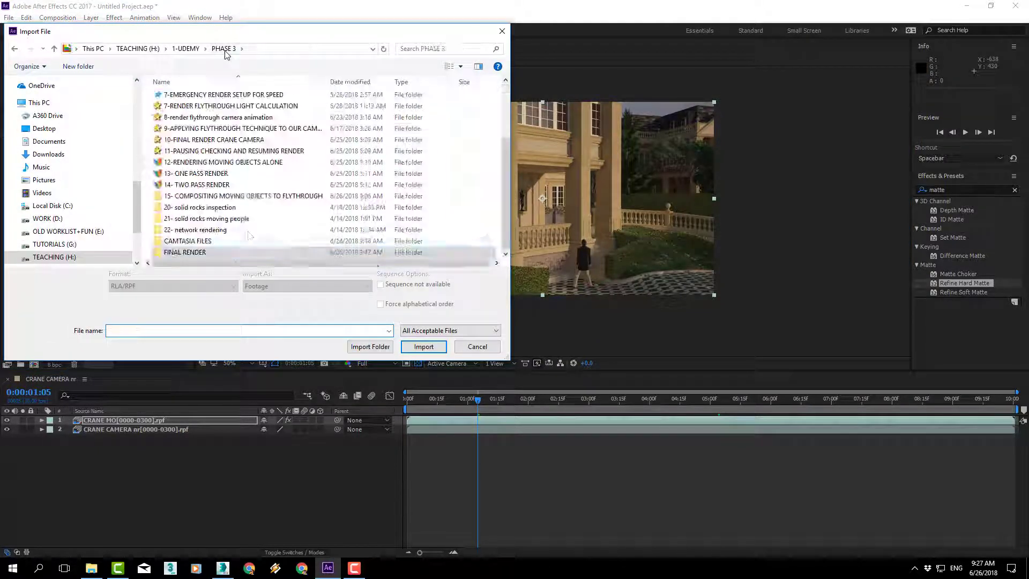
scroll(212, 180, up, 3)
double_click(239, 242)
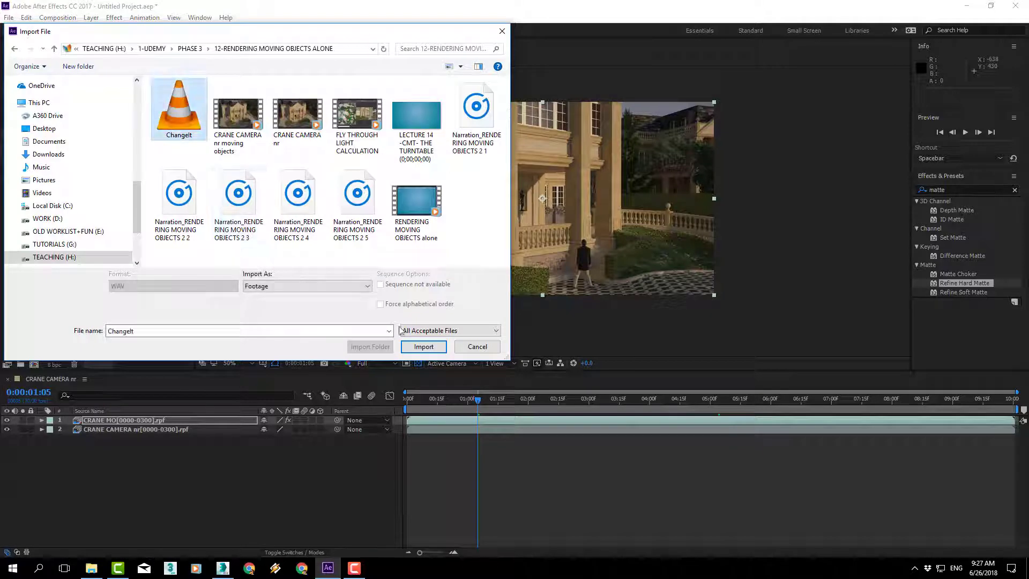
click(423, 346)
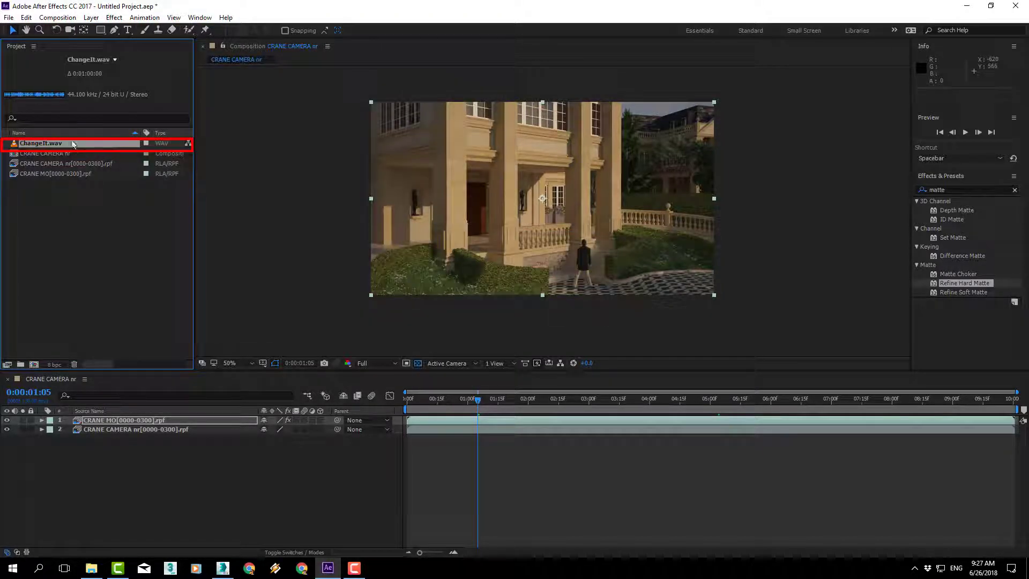
Step: Add ChangeIt.wav to the composition below the two crane layers and preview the result with sound
drag(58, 146, 90, 448)
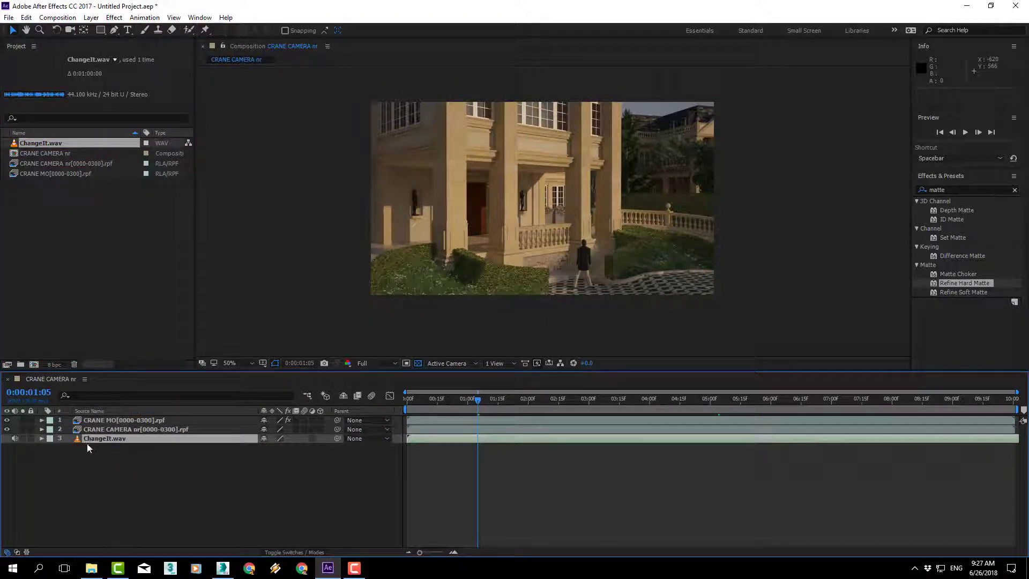
click(965, 133)
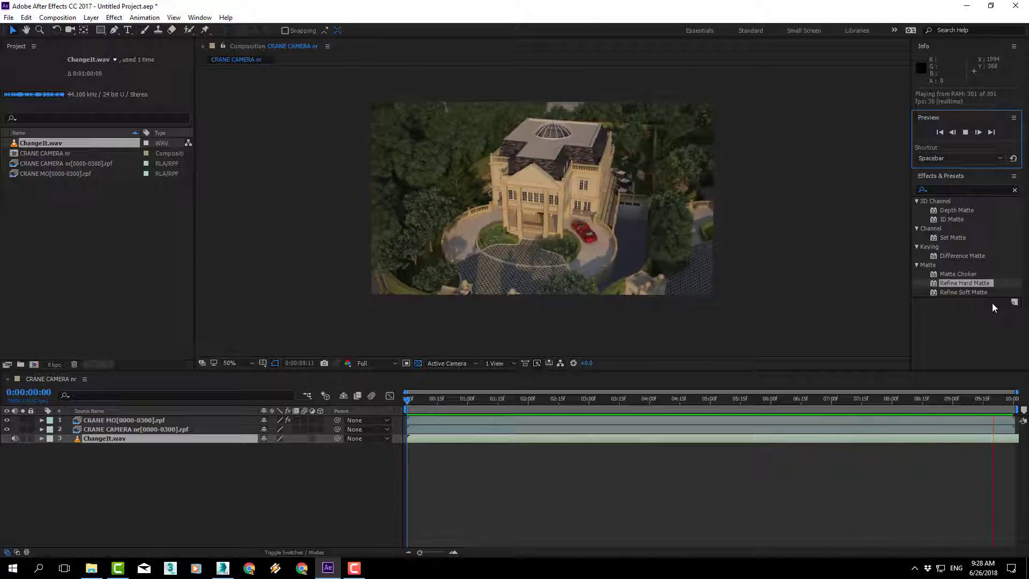
Step: Save the project under the file name composit
key(ctrl+s)
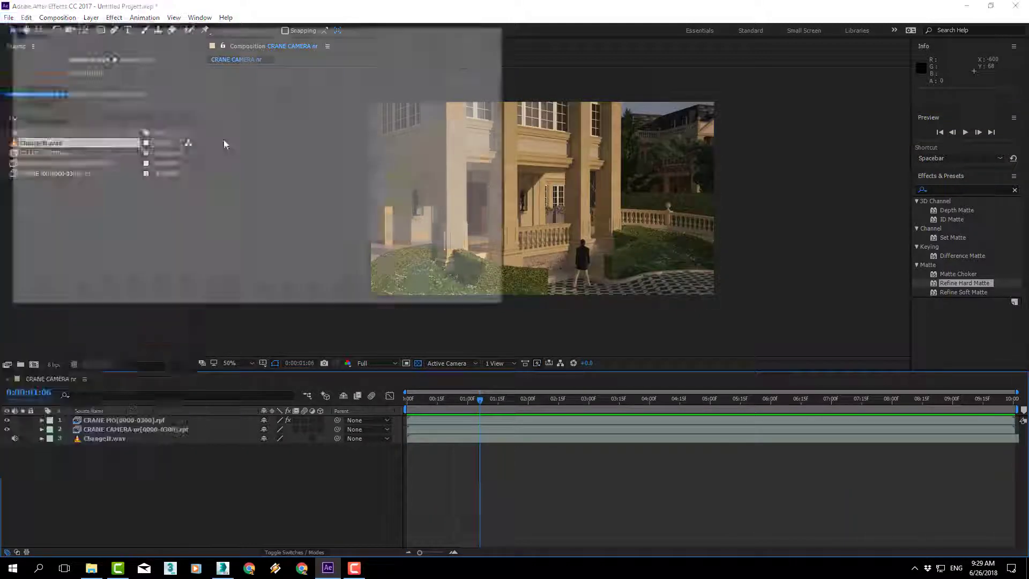
text(composit)
key(Return)
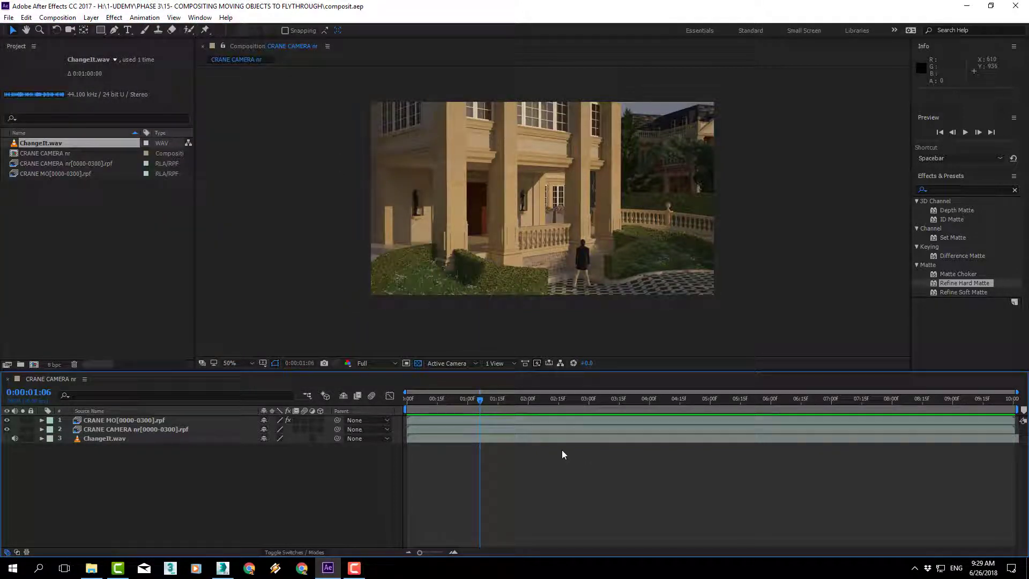
Step: Send the CRANE CAMERA nr composition to the Adobe Media Encoder queue
click(67, 19)
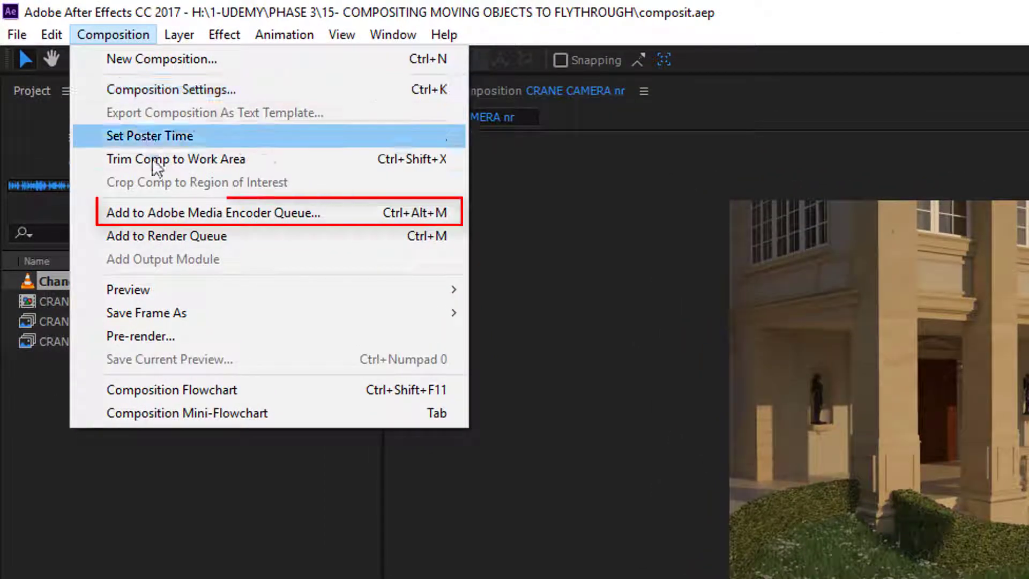
click(164, 213)
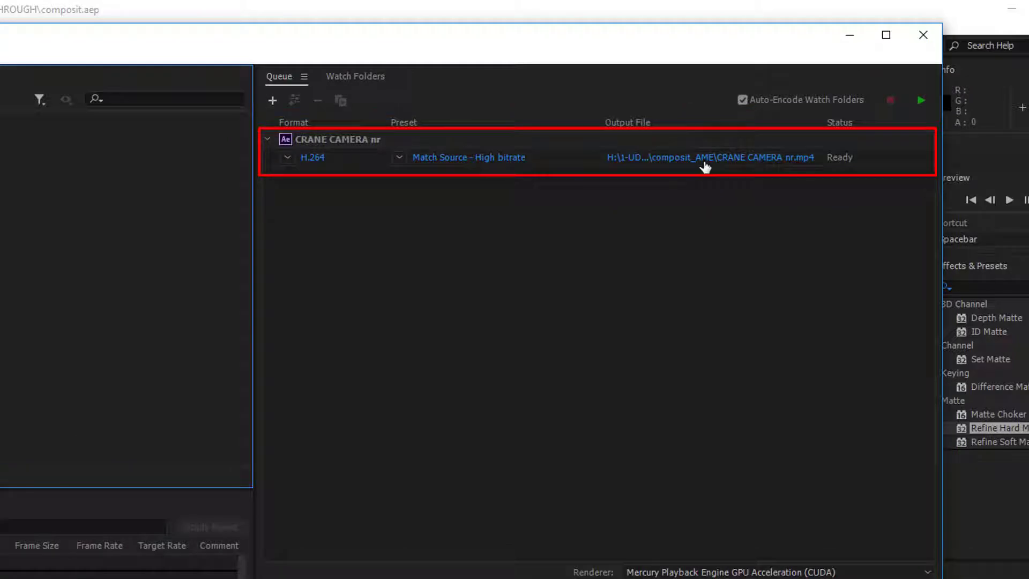
Step: Set the output to "CRANE CAMERA composit" in the 15- COMPOSITING MOVING OBJECTS TO FLYTHROUGH folder and start encoding the queue
click(705, 161)
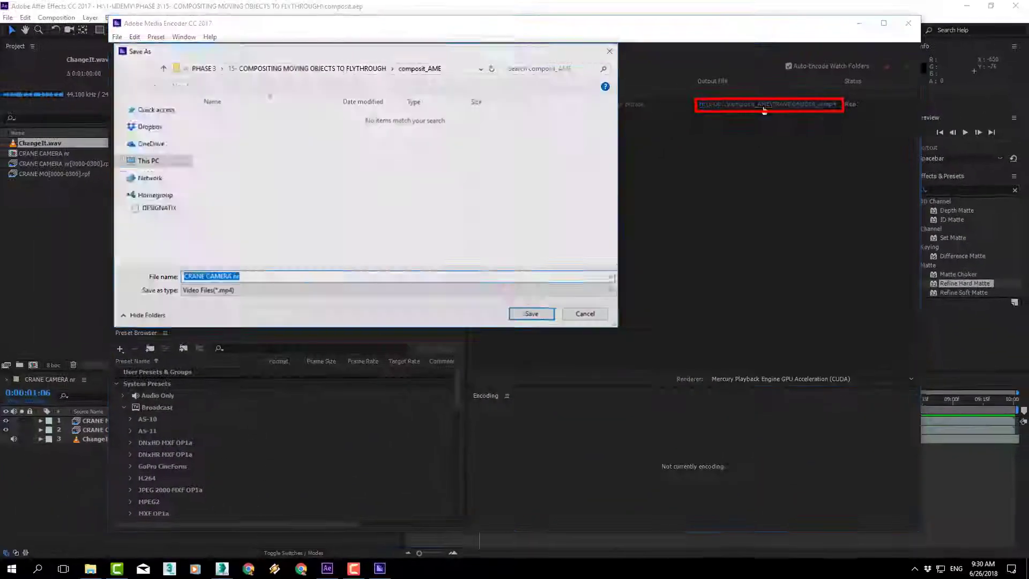
click(263, 68)
click(245, 68)
drag(613, 183, 612, 246)
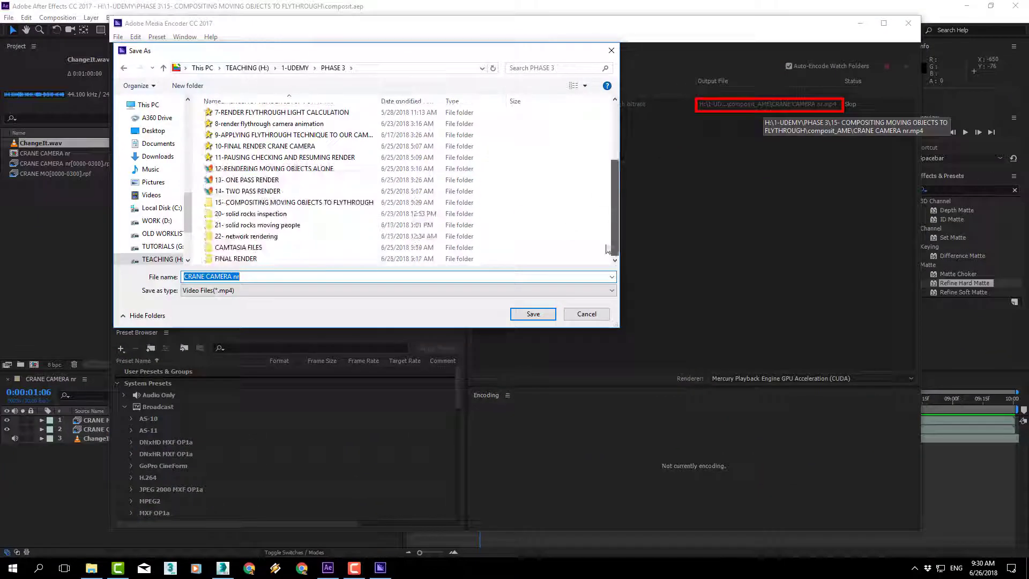
double_click(247, 203)
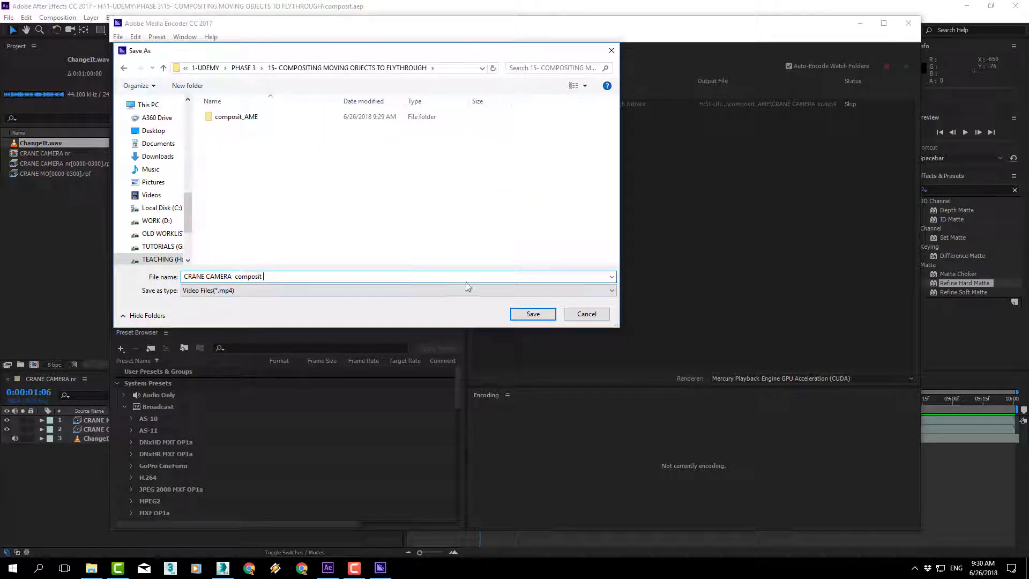
click(533, 315)
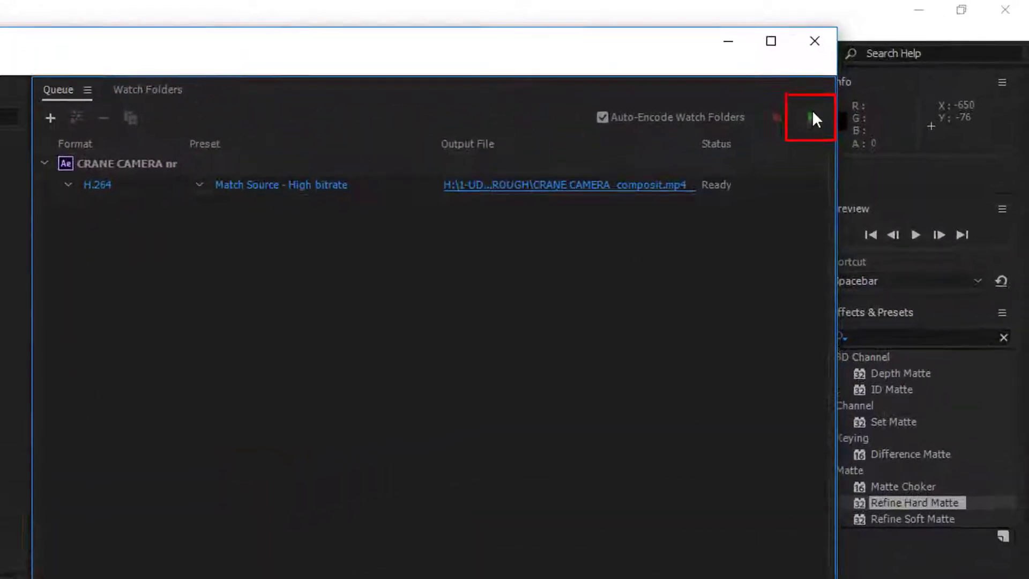
click(821, 114)
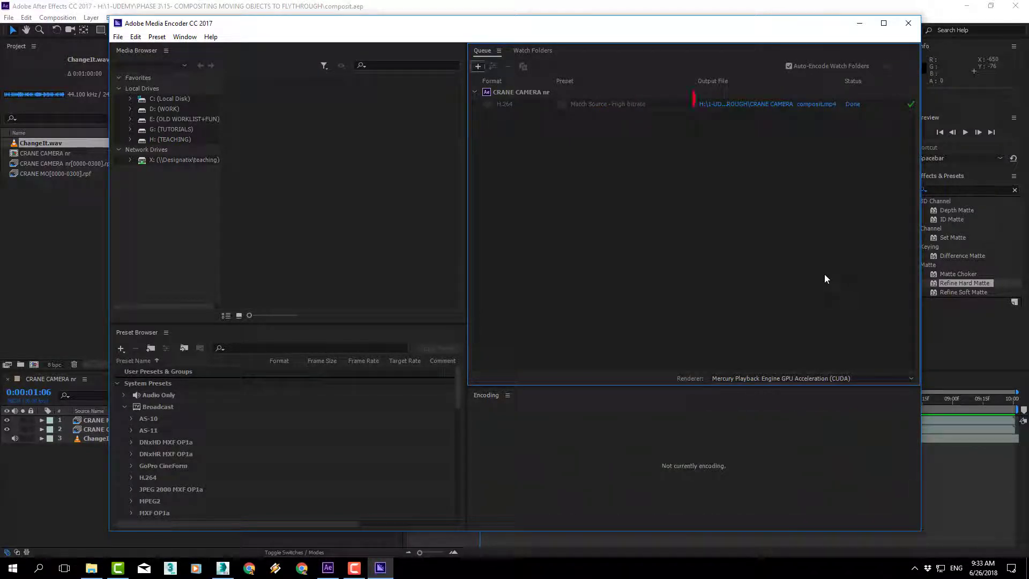
Step: Open the output folder and play the rendered CRANE CAMERA composit video enlarged, with the volume raised
click(732, 105)
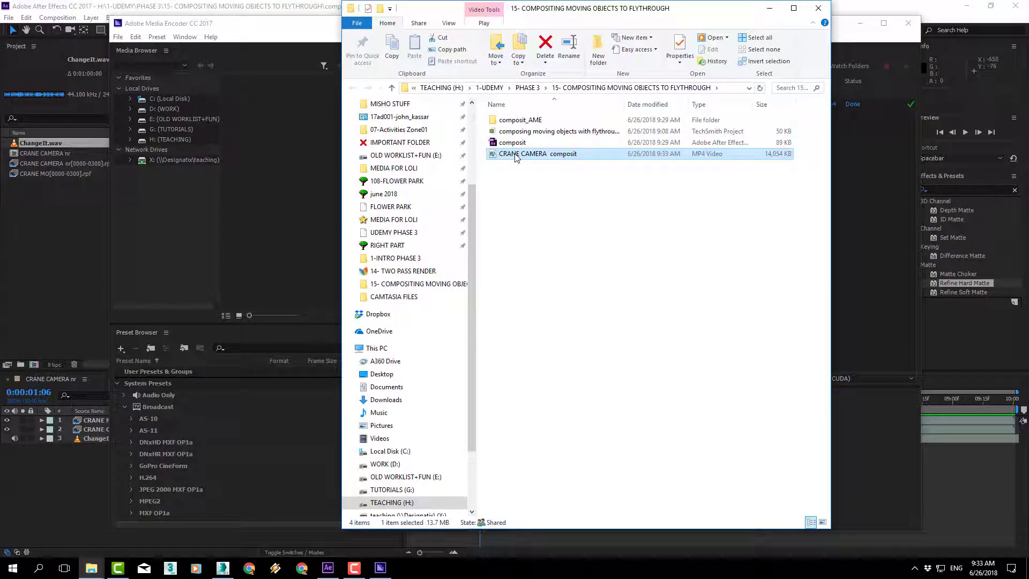
double_click(517, 155)
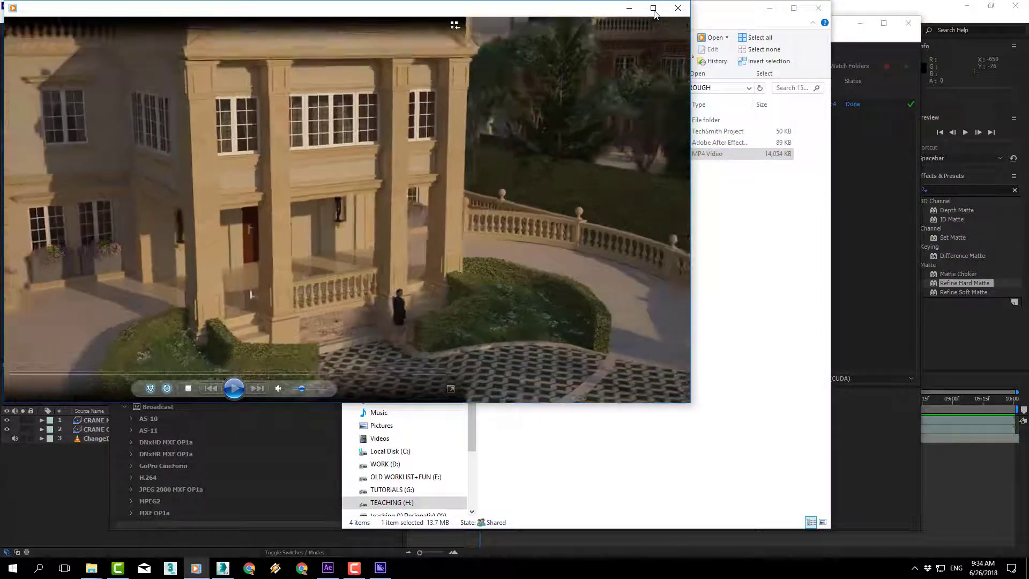
double_click(446, 350)
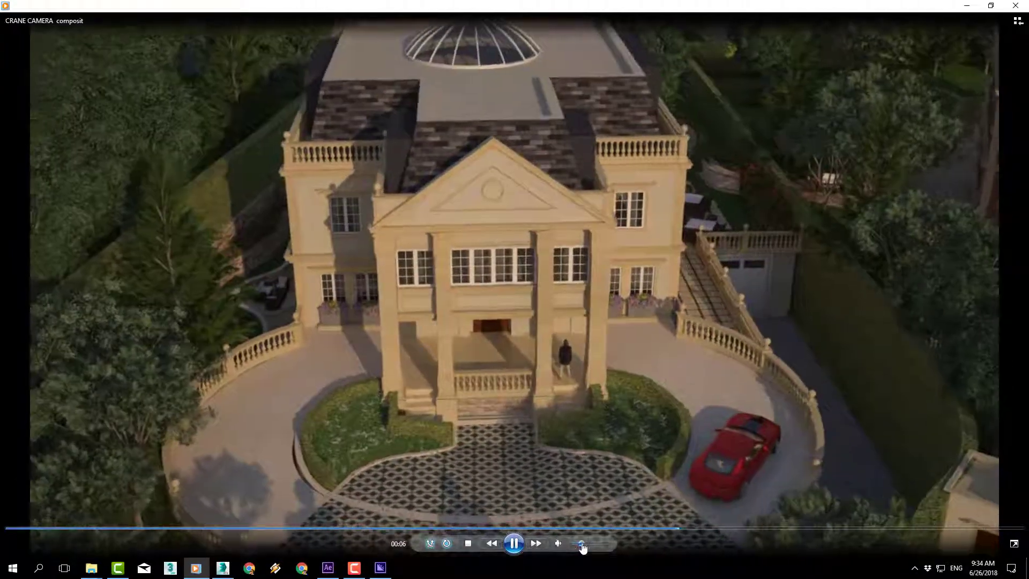
drag(580, 543, 613, 547)
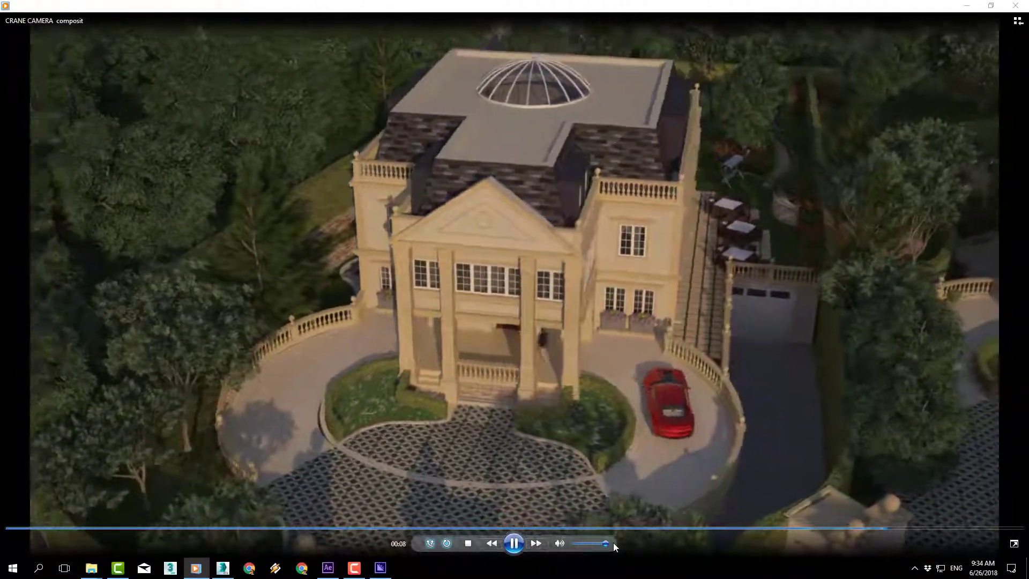